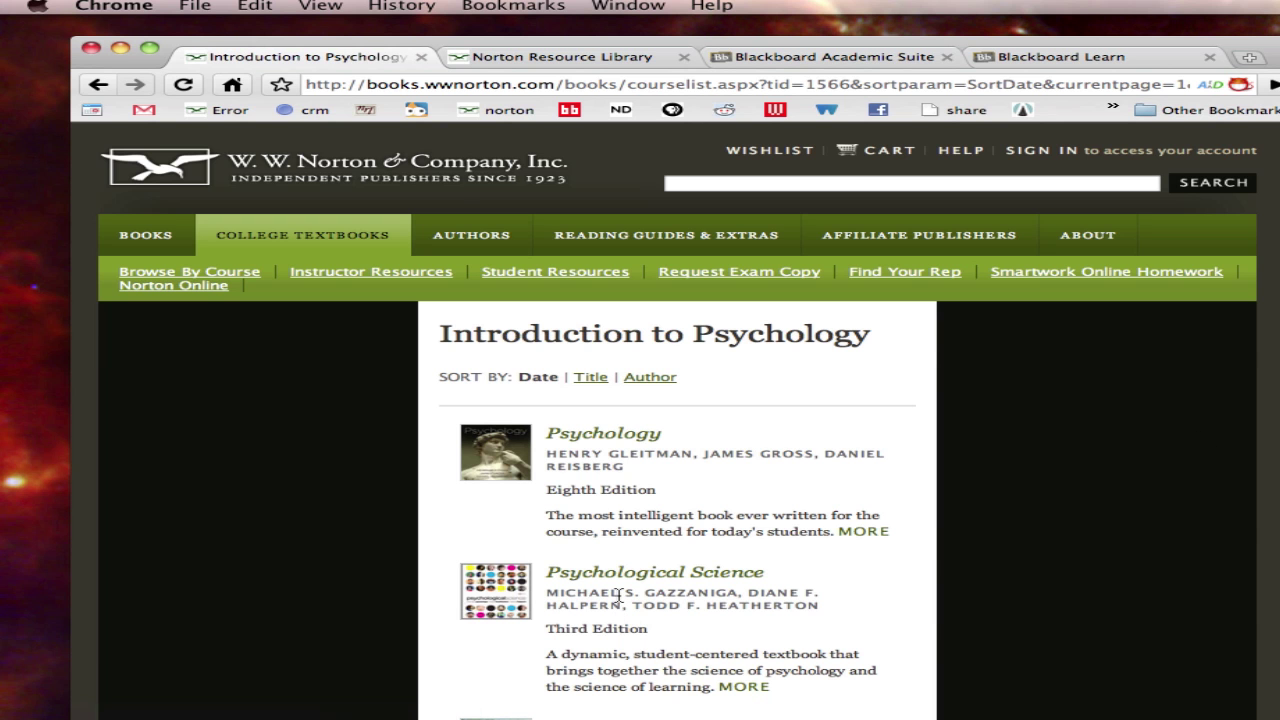
# - Open the Psychological Science instructor resources and highlight the Blackboard Coursepack access link
pyautogui.click(588, 571)
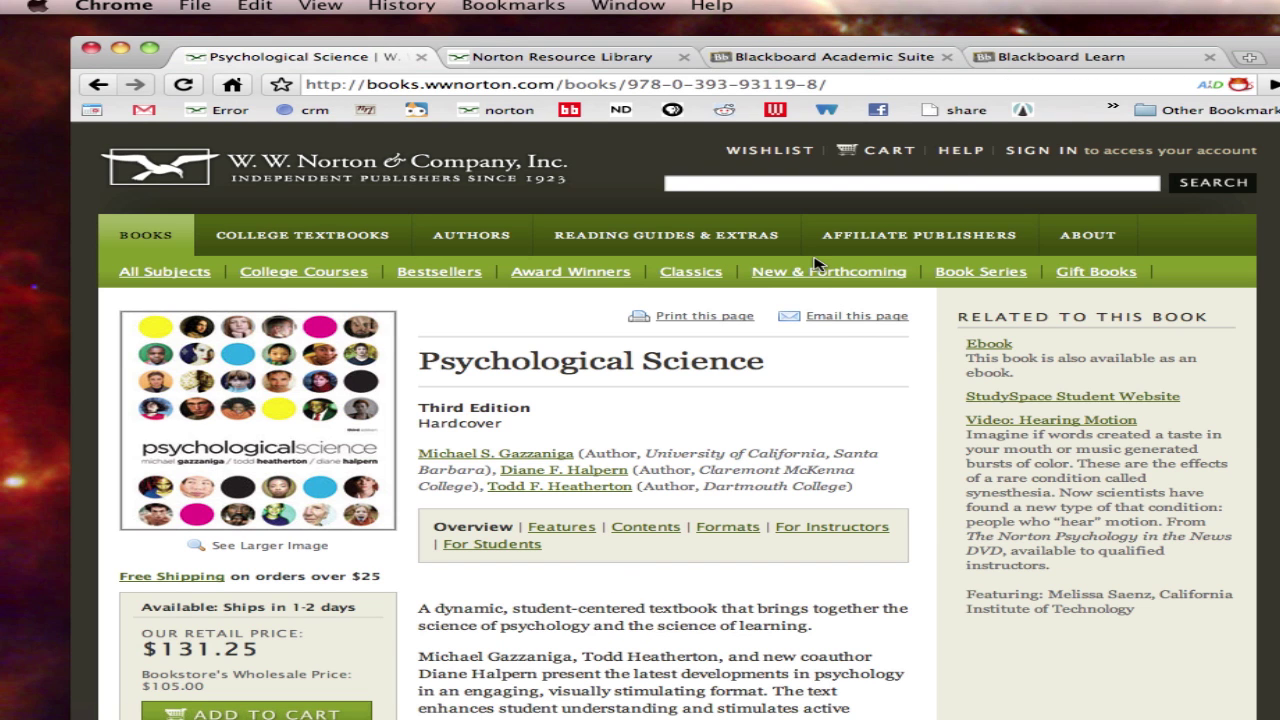
pyautogui.click(830, 528)
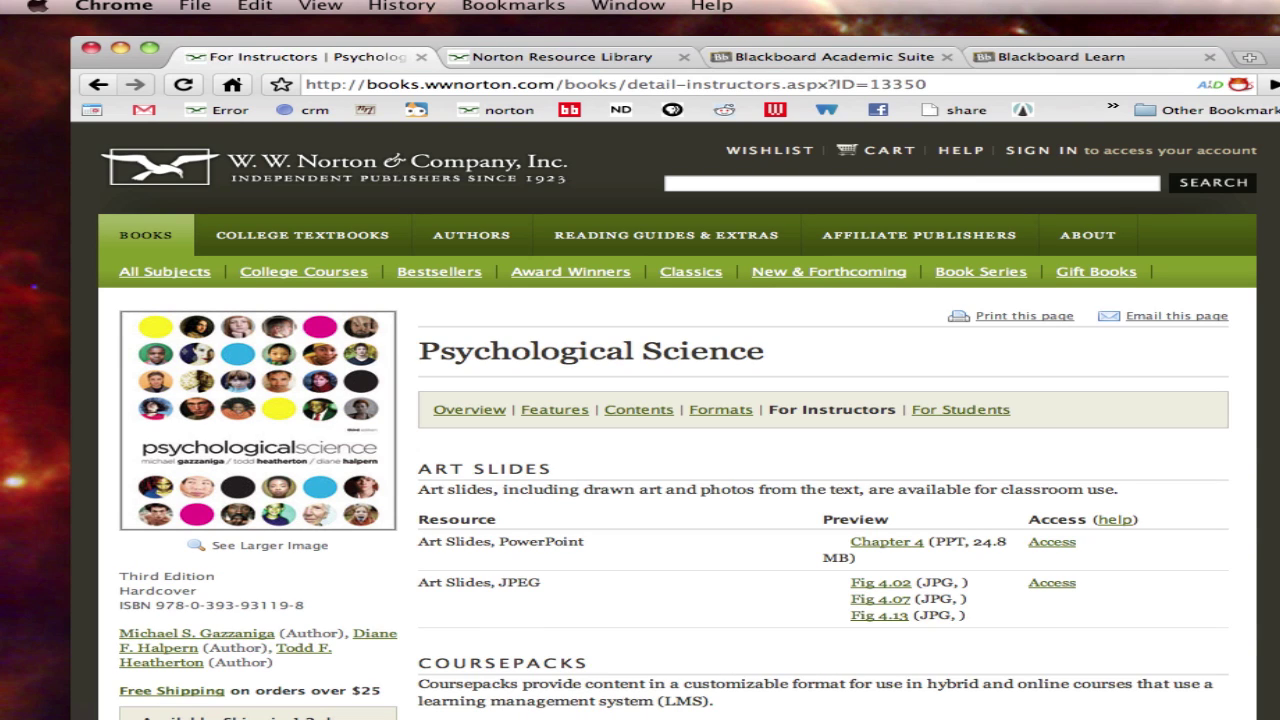
pyautogui.scroll(-5, 1062, 463)
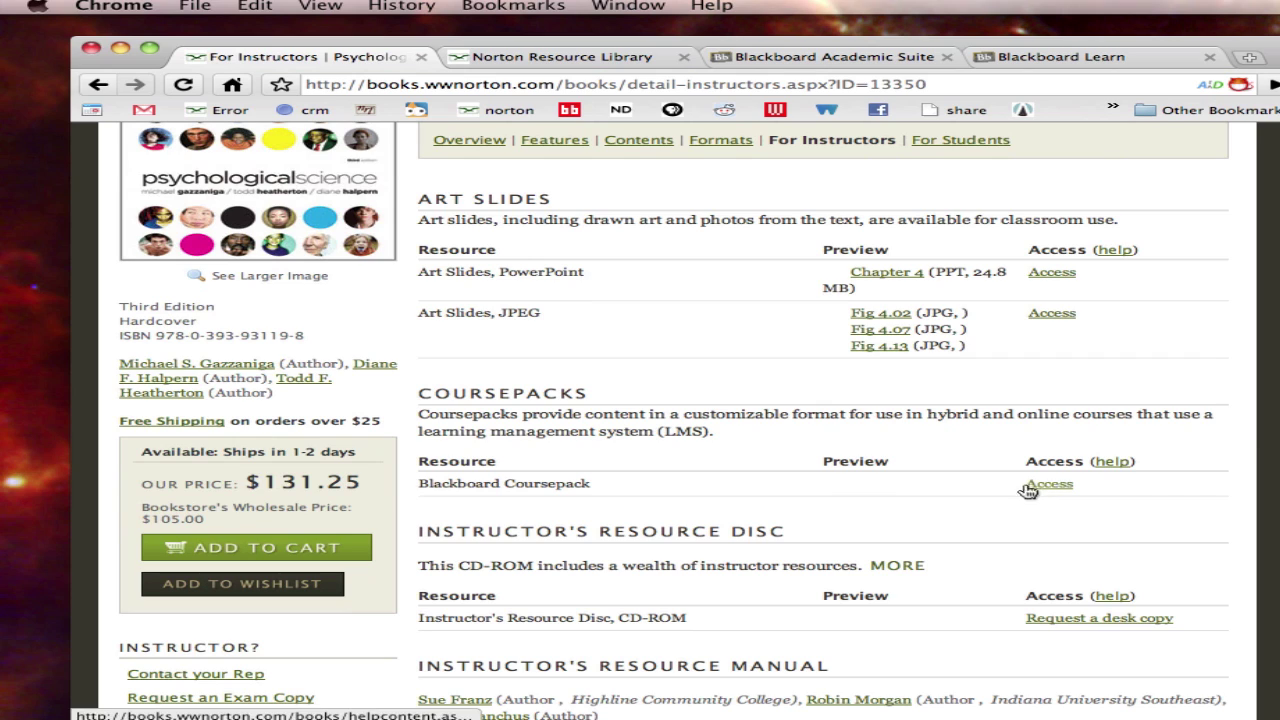
pyautogui.moveTo(1020, 489); pyautogui.dragTo(1082, 491)
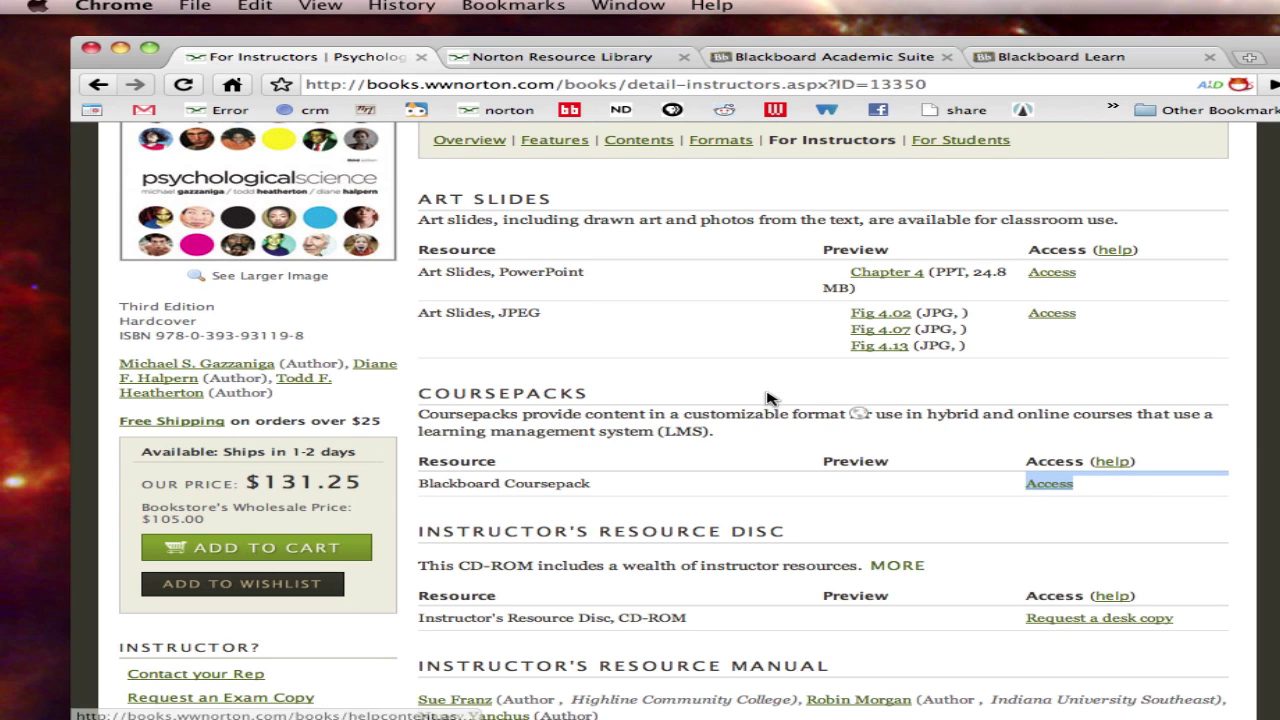
# - On the Norton Resource Library page, highlight the nrl address and download the Blackboard coursepack zip
pyautogui.click(545, 58)
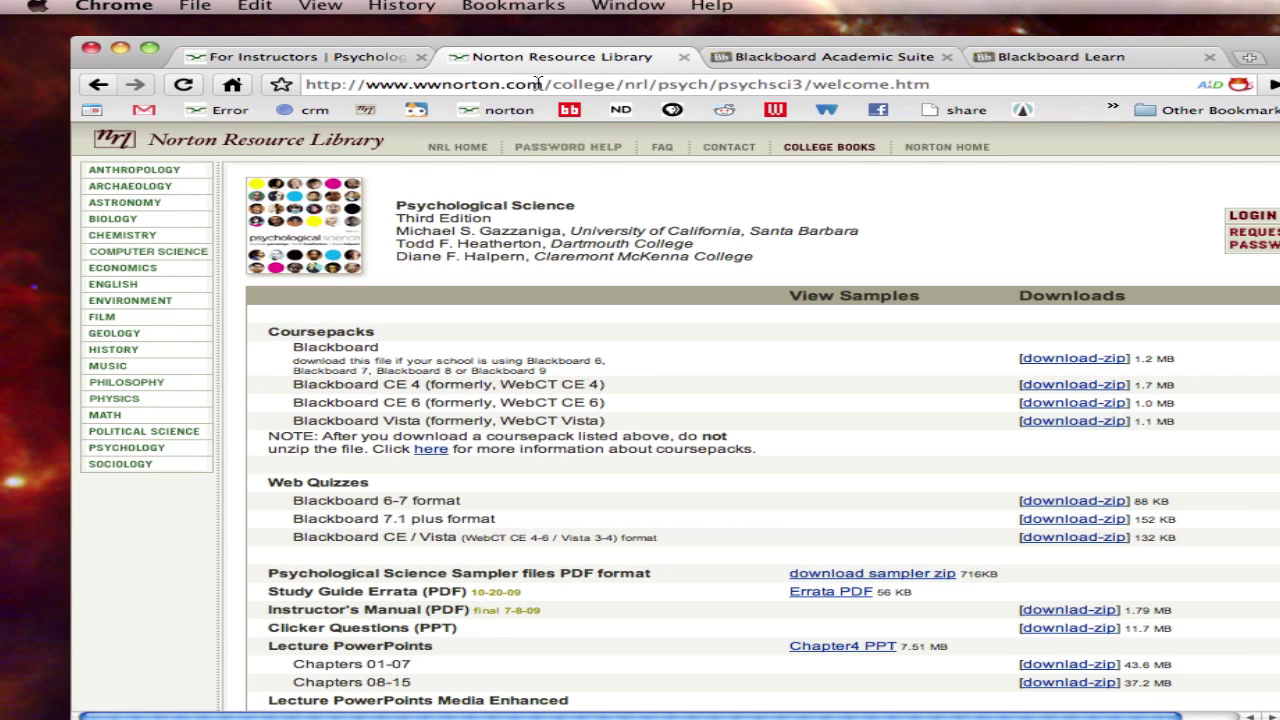
pyautogui.click(650, 84)
pyautogui.click(650, 84)
pyautogui.moveTo(650, 84); pyautogui.dragTo(305, 85)
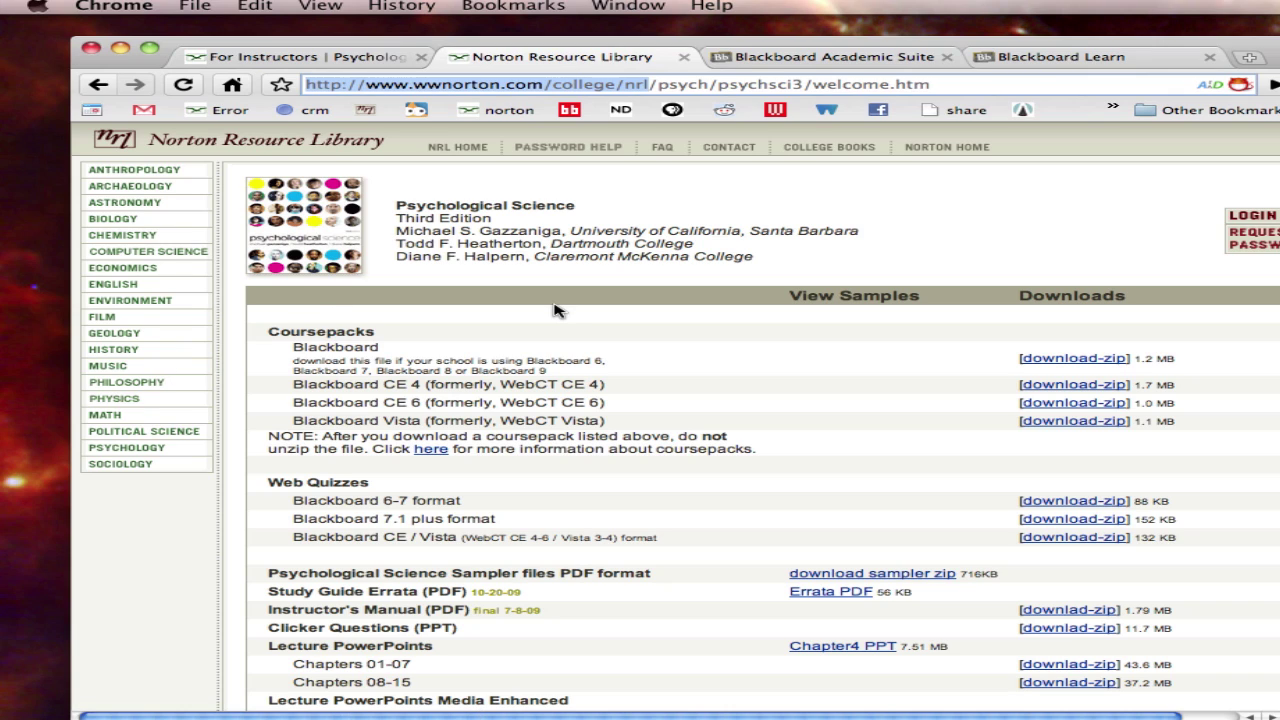
pyautogui.click(1054, 362)
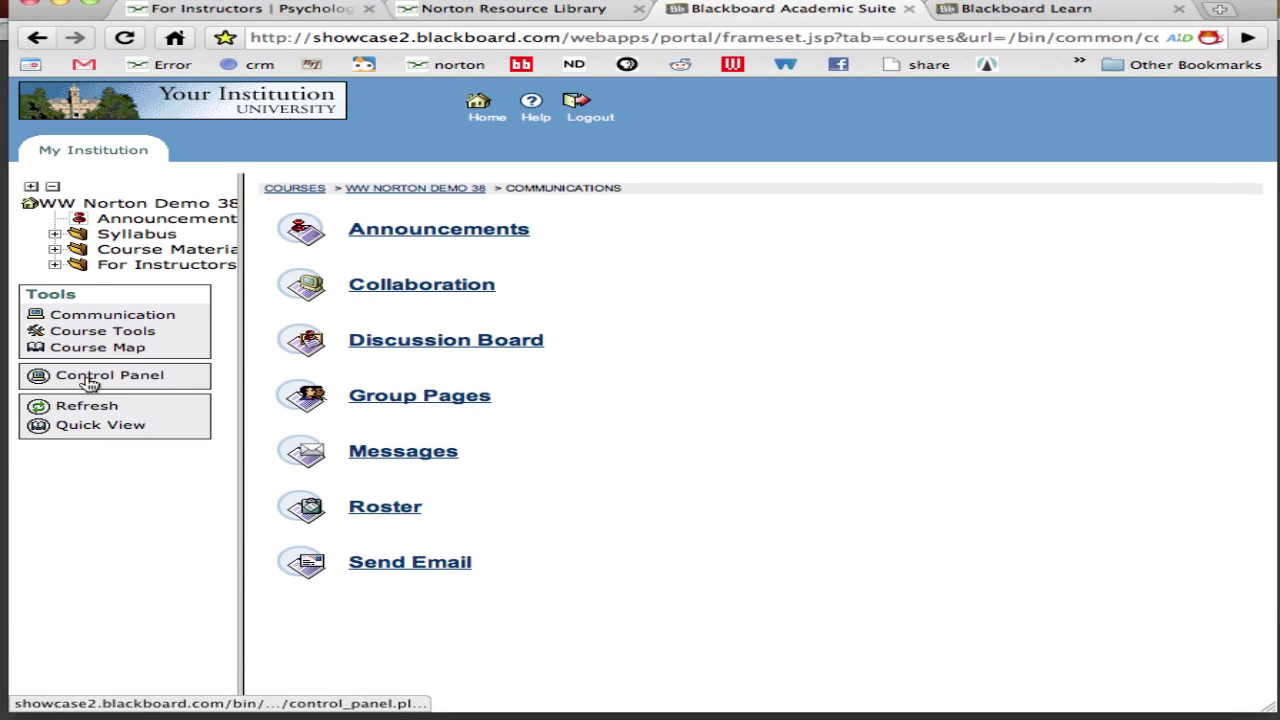
# - Go from the Control Panel to the Import Package page for course wwndemo38
pyautogui.click(90, 377)
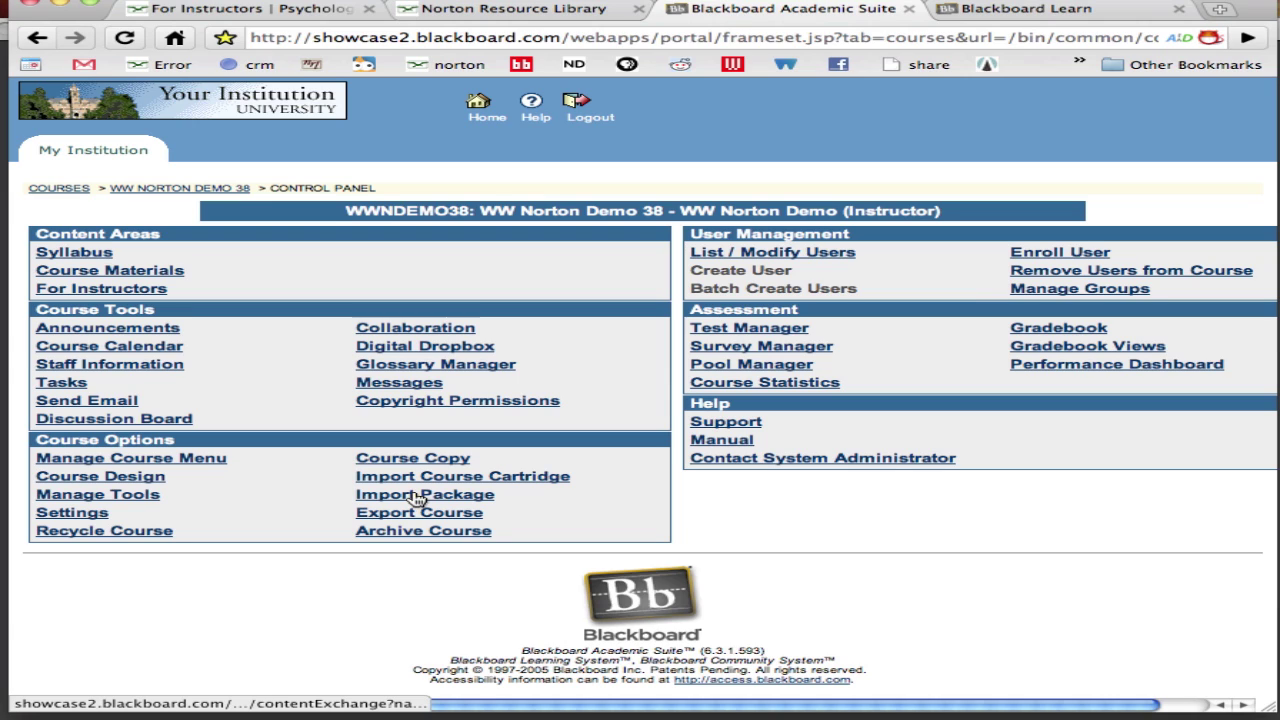
pyautogui.click(418, 498)
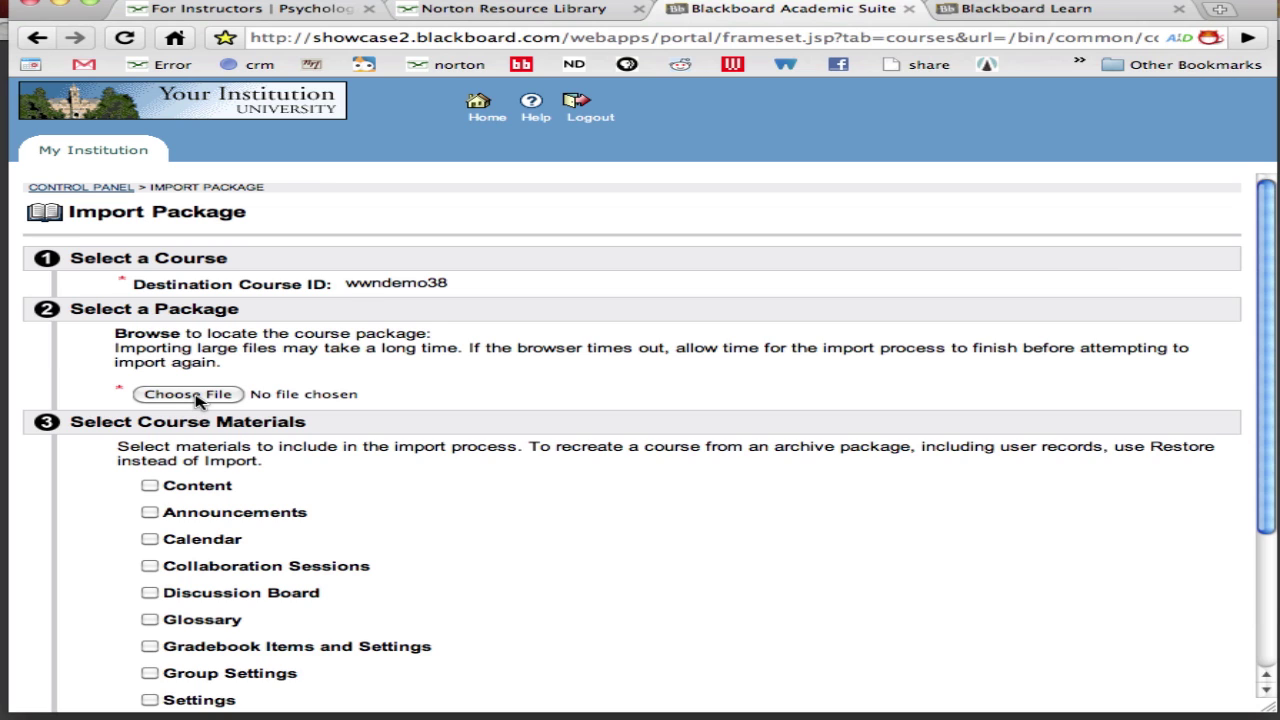
# - Choose the exported coursepack zip, ExportFile_PS…51810 (1).zip, as the package file
pyautogui.click(198, 397)
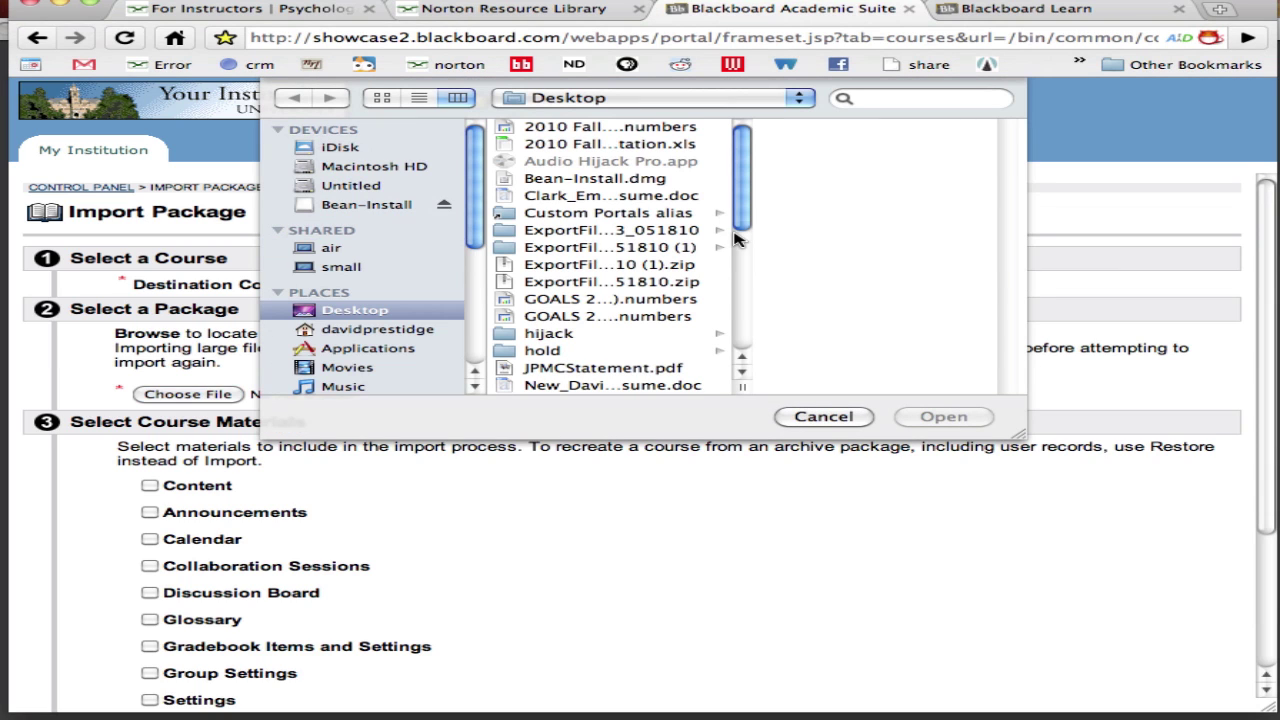
pyautogui.click(605, 268)
pyautogui.click(956, 417)
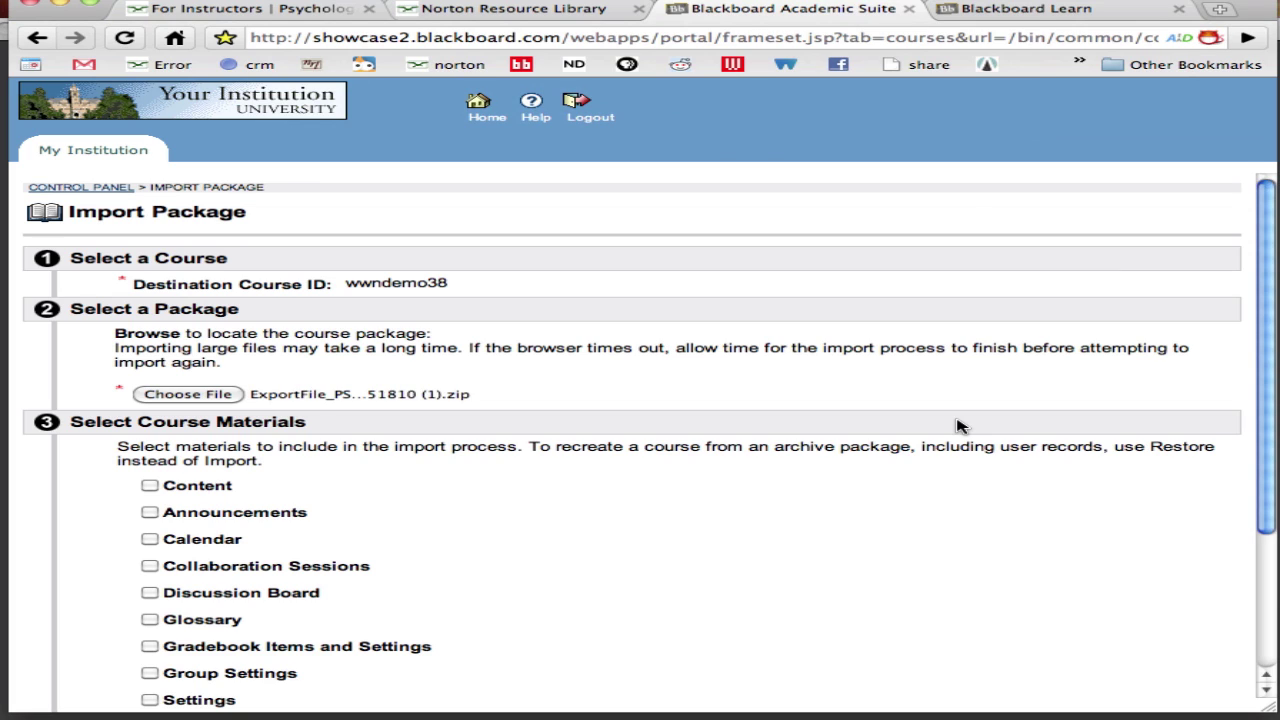
# - Check every course material type, from Content and Announcements through Tests, Surveys, and Pools
pyautogui.click(149, 485)
pyautogui.click(150, 512)
pyautogui.click(149, 539)
pyautogui.click(149, 566)
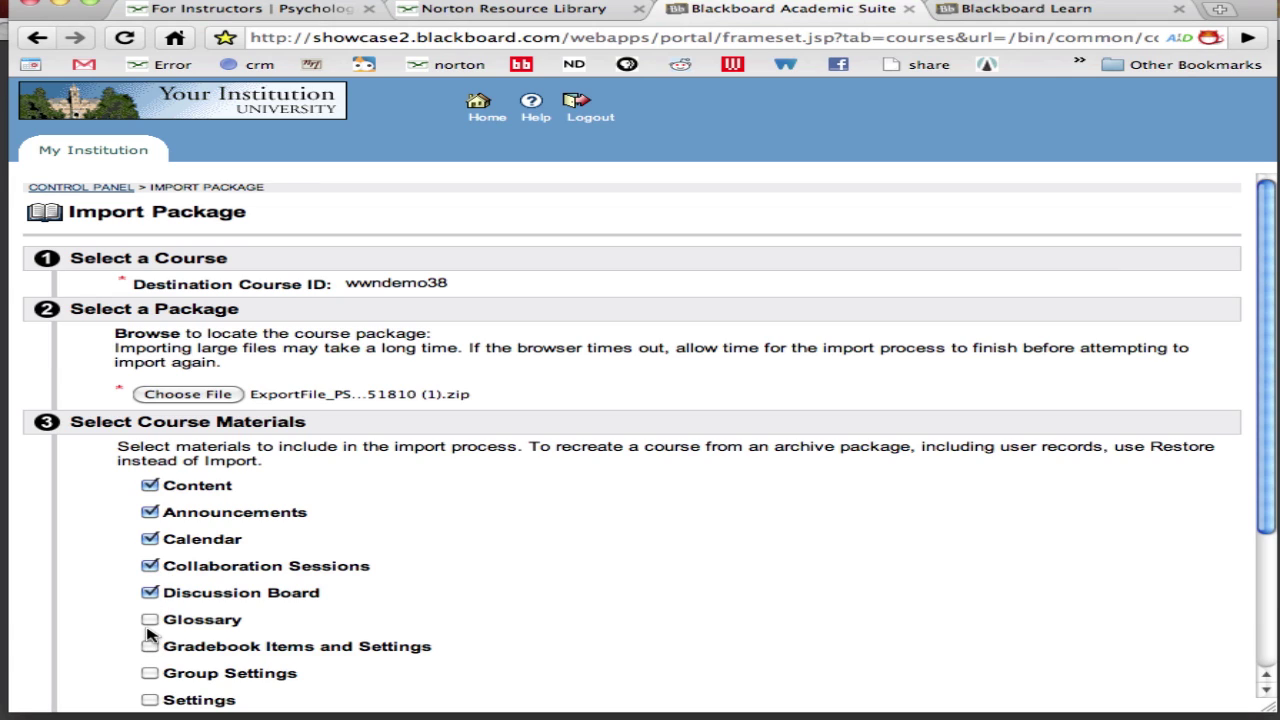
pyautogui.click(149, 621)
pyautogui.click(149, 647)
pyautogui.click(149, 673)
pyautogui.click(149, 700)
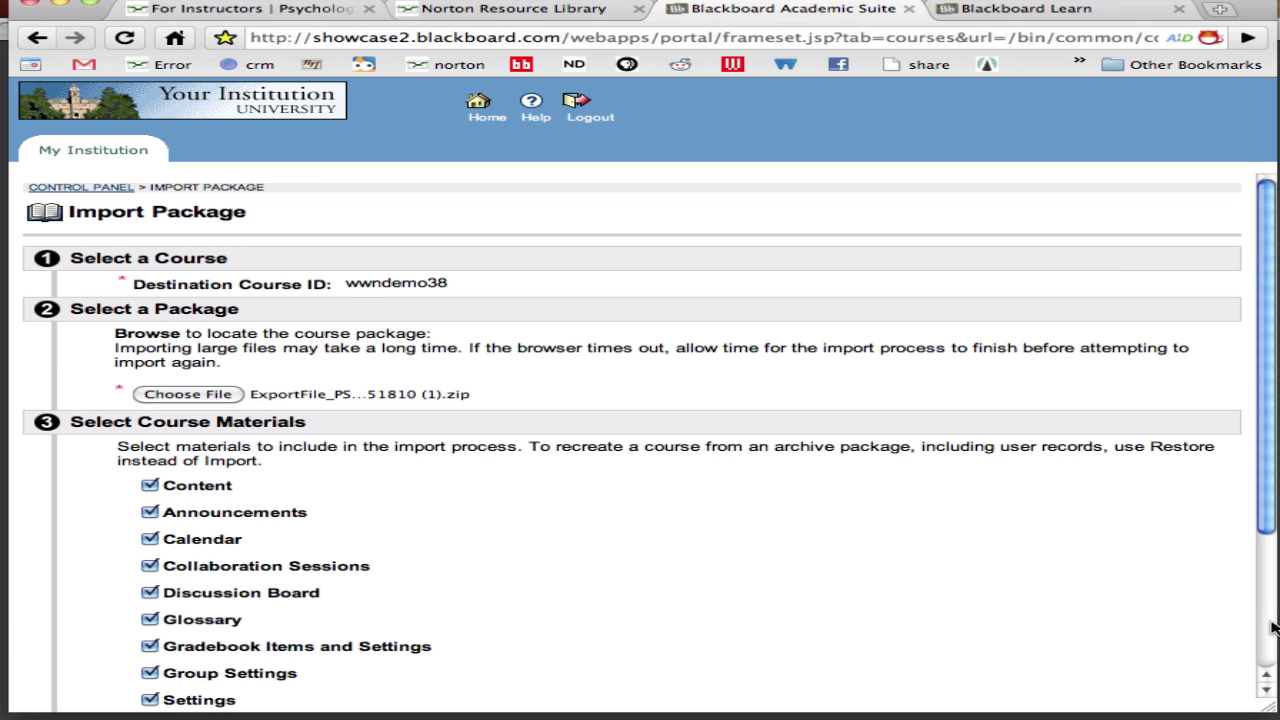
pyautogui.moveTo(1268, 505); pyautogui.dragTo(1163, 628)
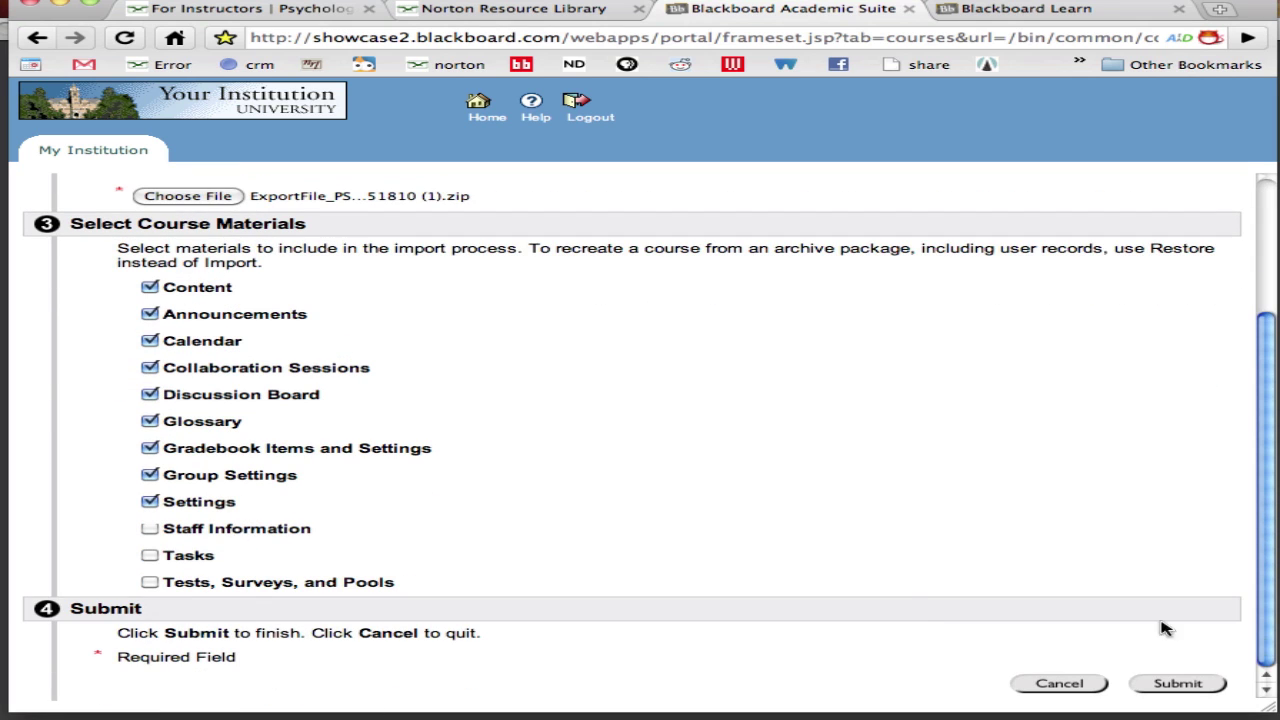
pyautogui.click(152, 531)
pyautogui.click(150, 556)
pyautogui.click(150, 583)
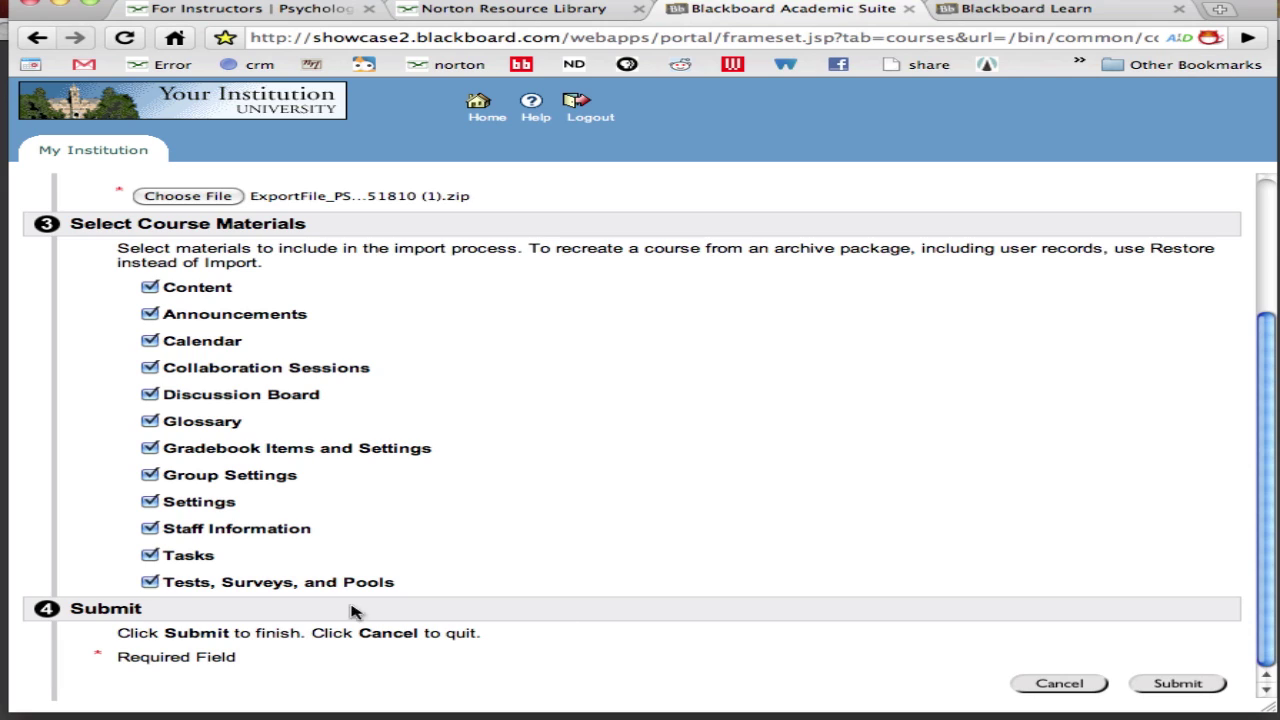
# - Submit the coursepack package import into the Blackboard 6 course
pyautogui.click(1200, 688)
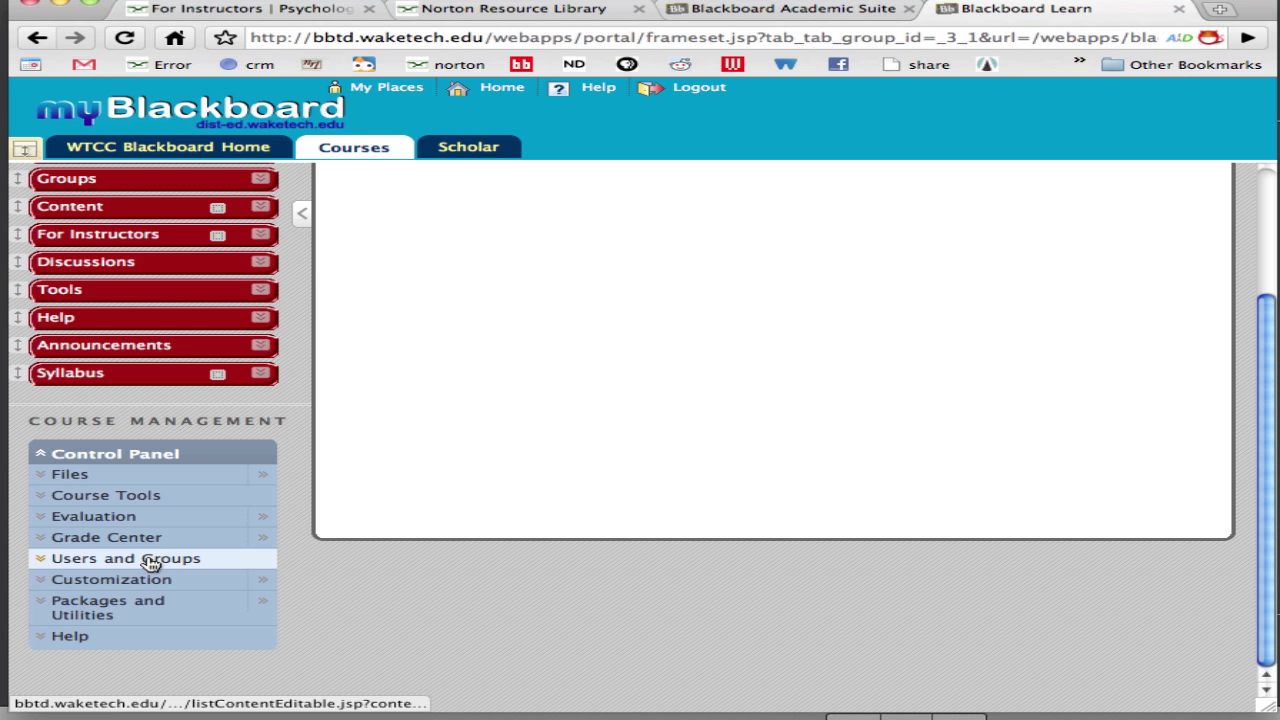
# - Expand Packages and Utilities and open Import Package / View Logs
pyautogui.click(100, 610)
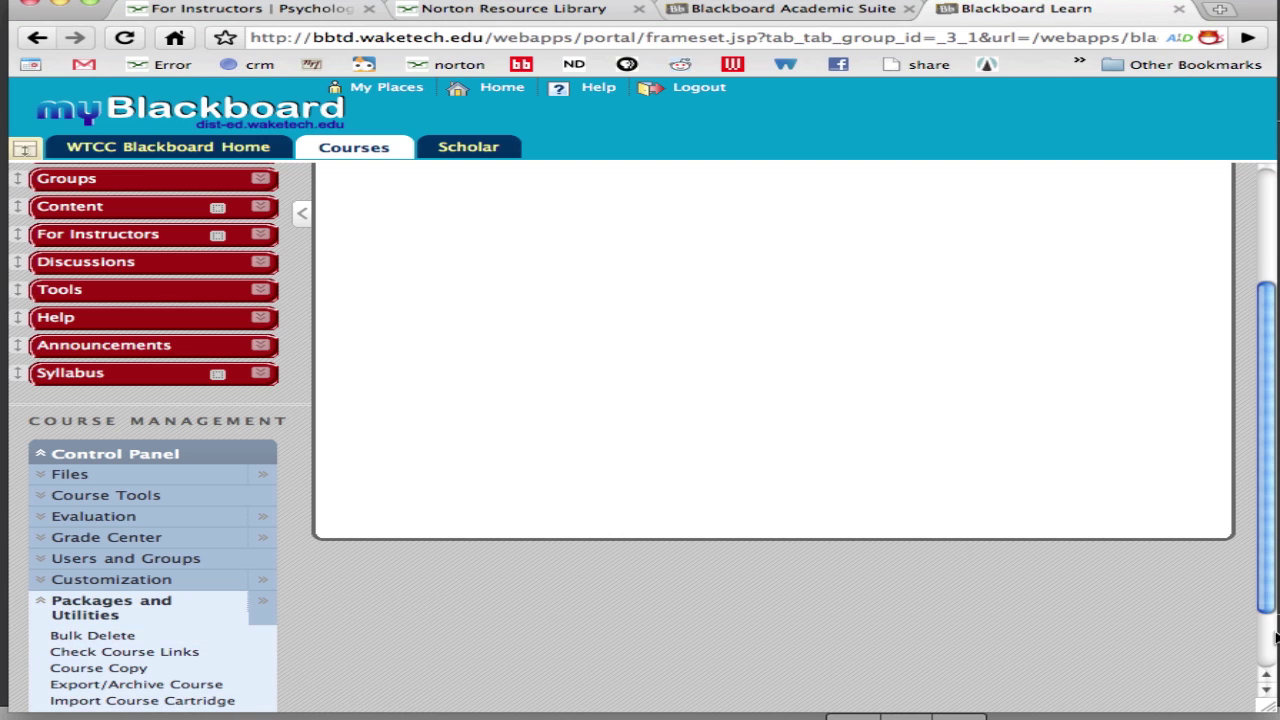
pyautogui.moveTo(1268, 606); pyautogui.dragTo(1266, 677)
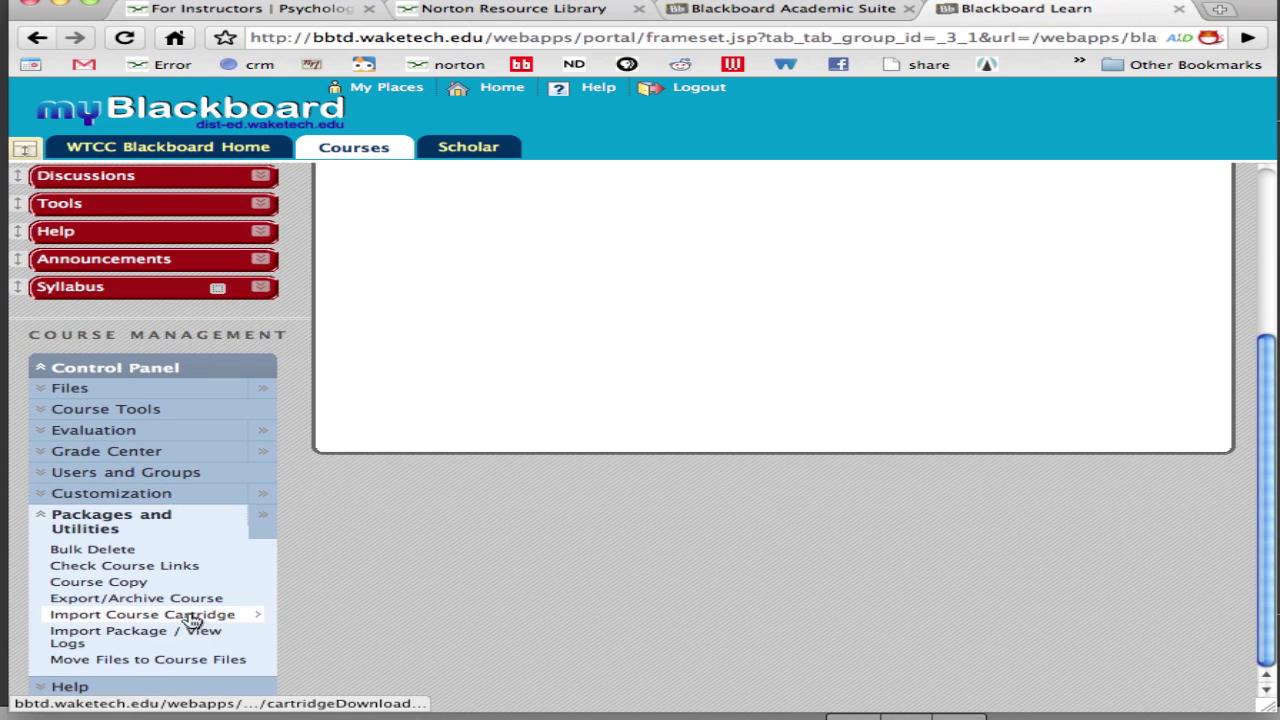
pyautogui.click(118, 636)
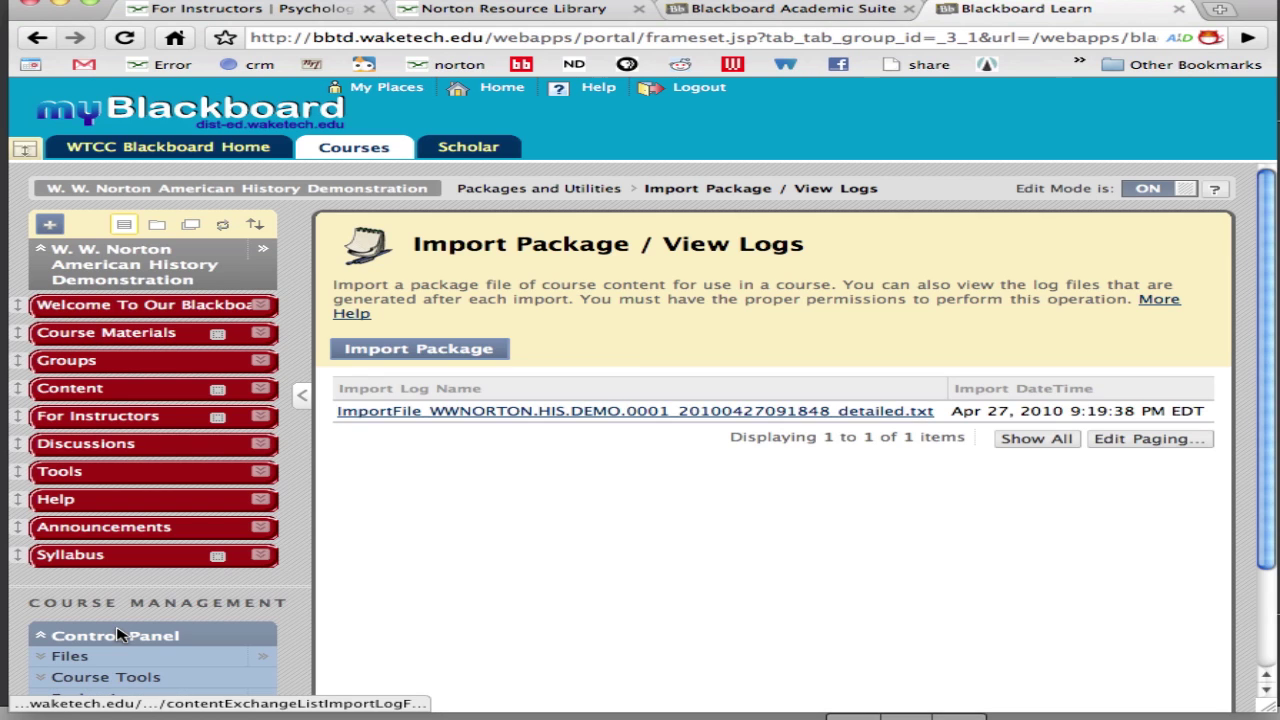
# - Start a new package import and choose the exported coursepack zip file
pyautogui.click(448, 350)
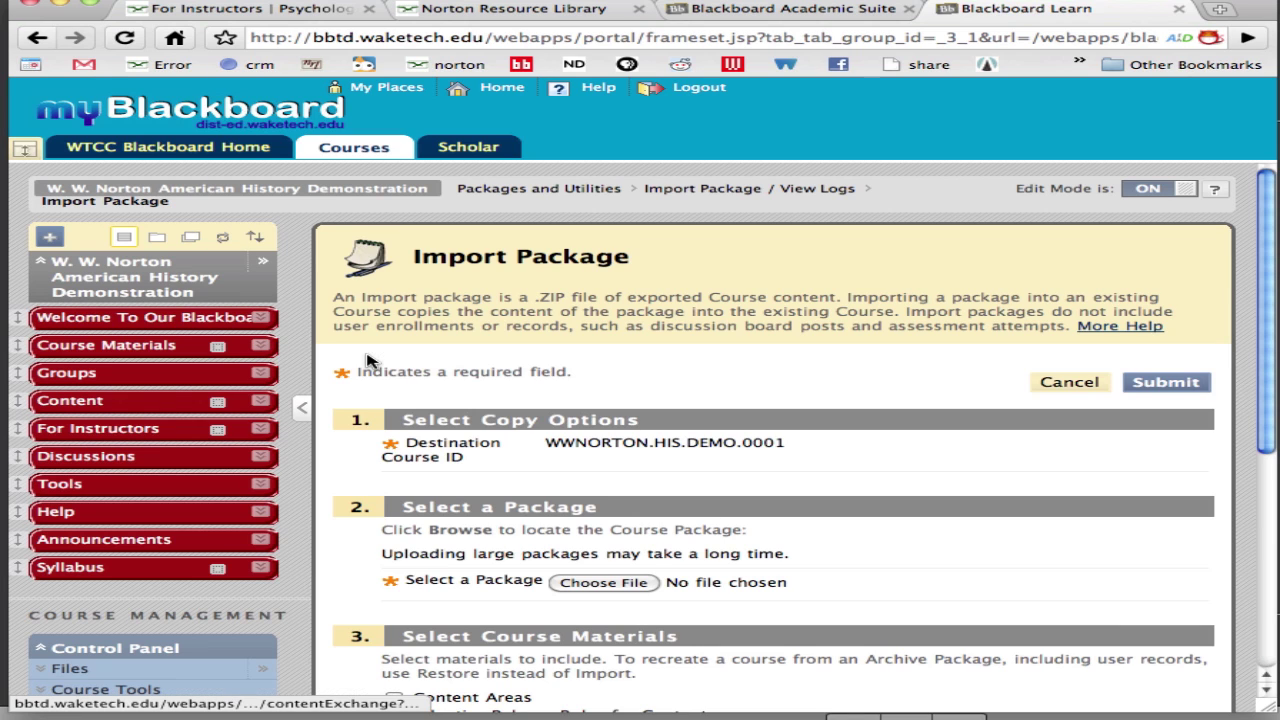
pyautogui.click(592, 584)
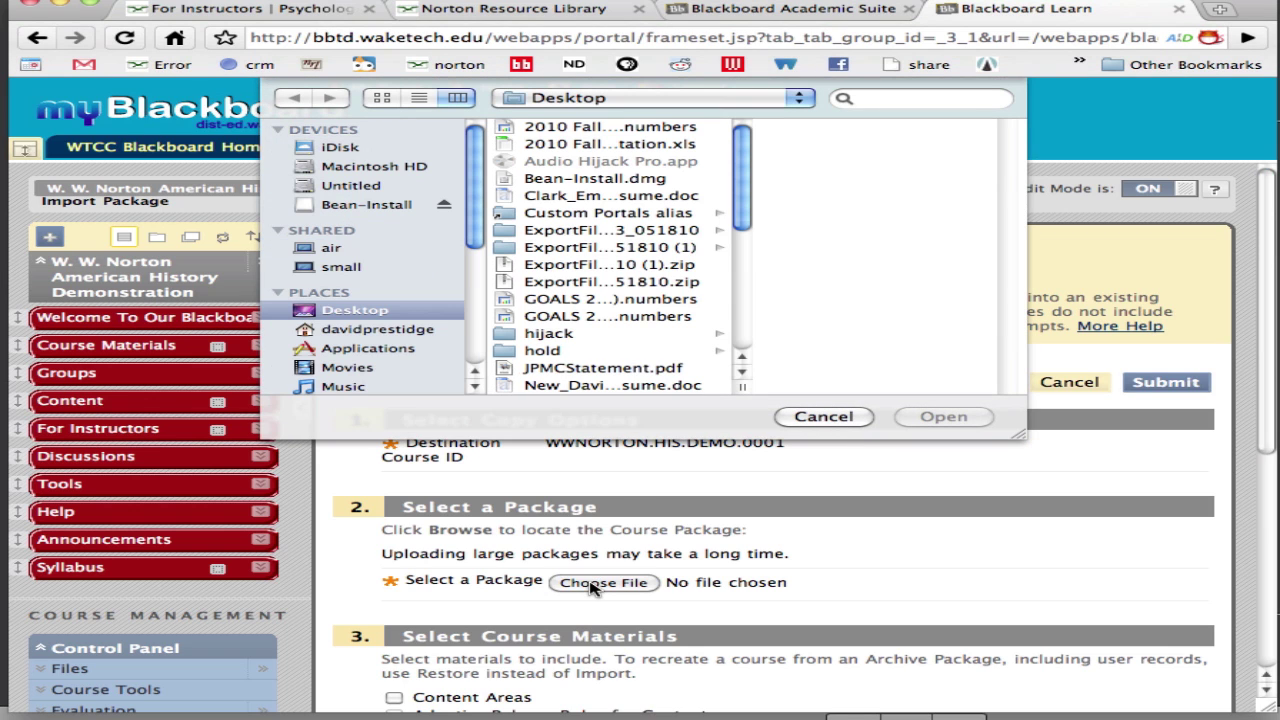
pyautogui.click(604, 264)
pyautogui.click(920, 422)
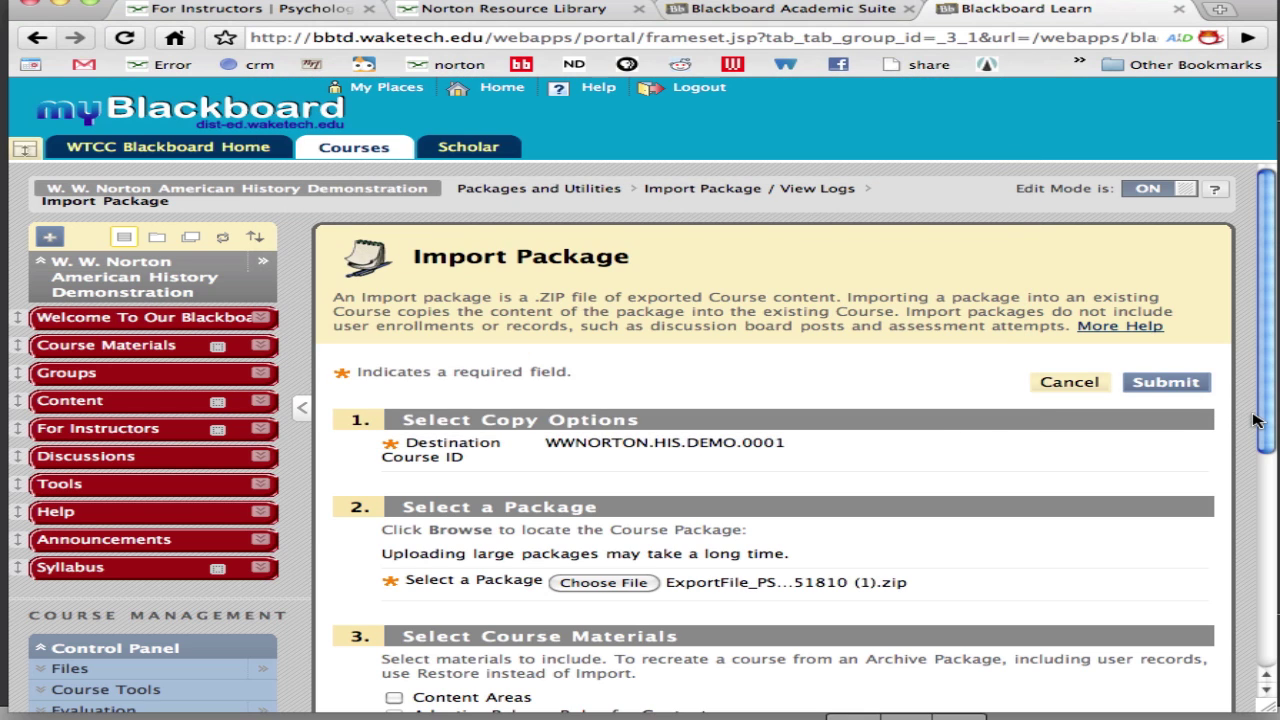
# - Check Content Areas through Early Warning System Rules under Select Course Materials
pyautogui.moveTo(1266, 434); pyautogui.dragTo(1266, 612)
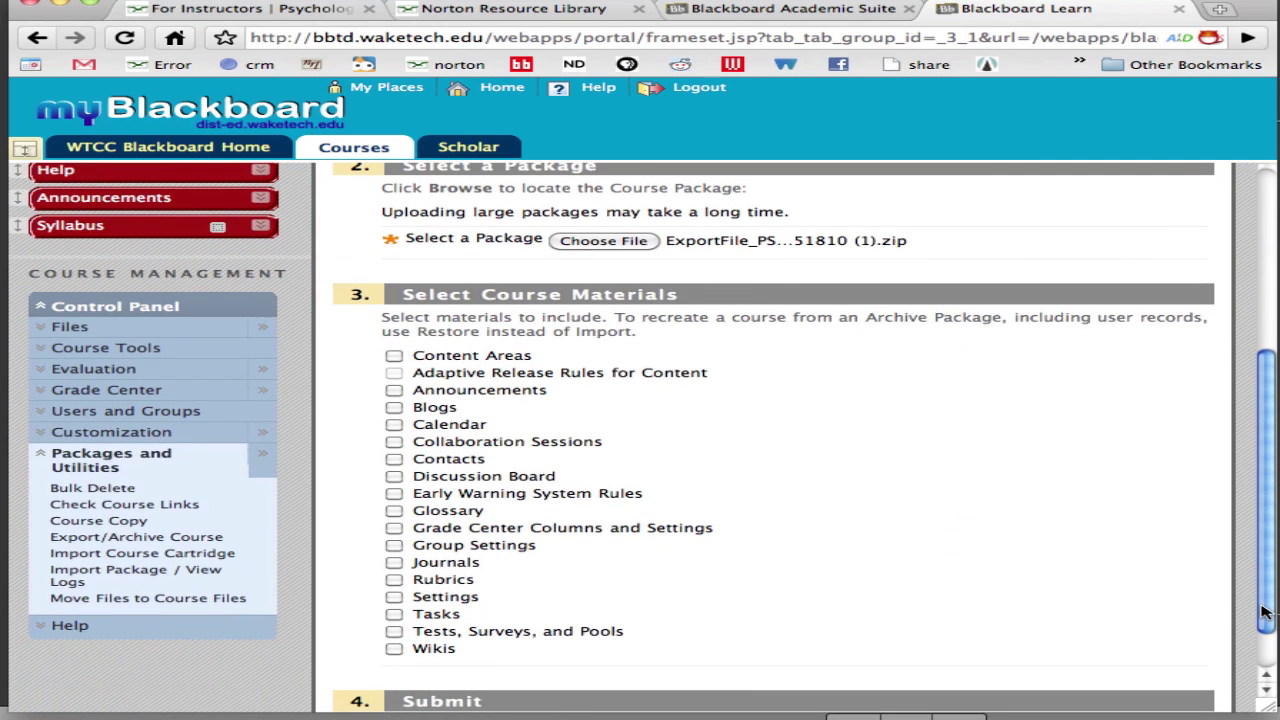
pyautogui.click(393, 358)
pyautogui.click(394, 373)
pyautogui.click(394, 390)
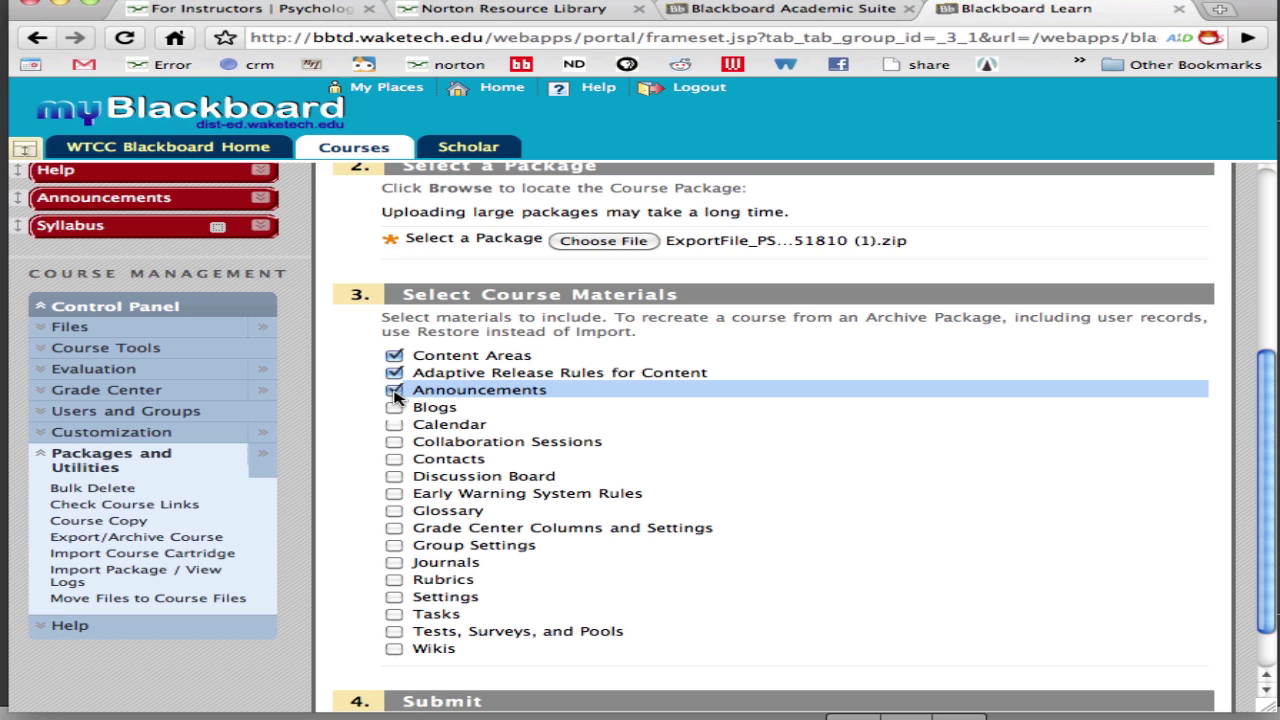
pyautogui.click(394, 407)
pyautogui.click(394, 424)
pyautogui.click(394, 441)
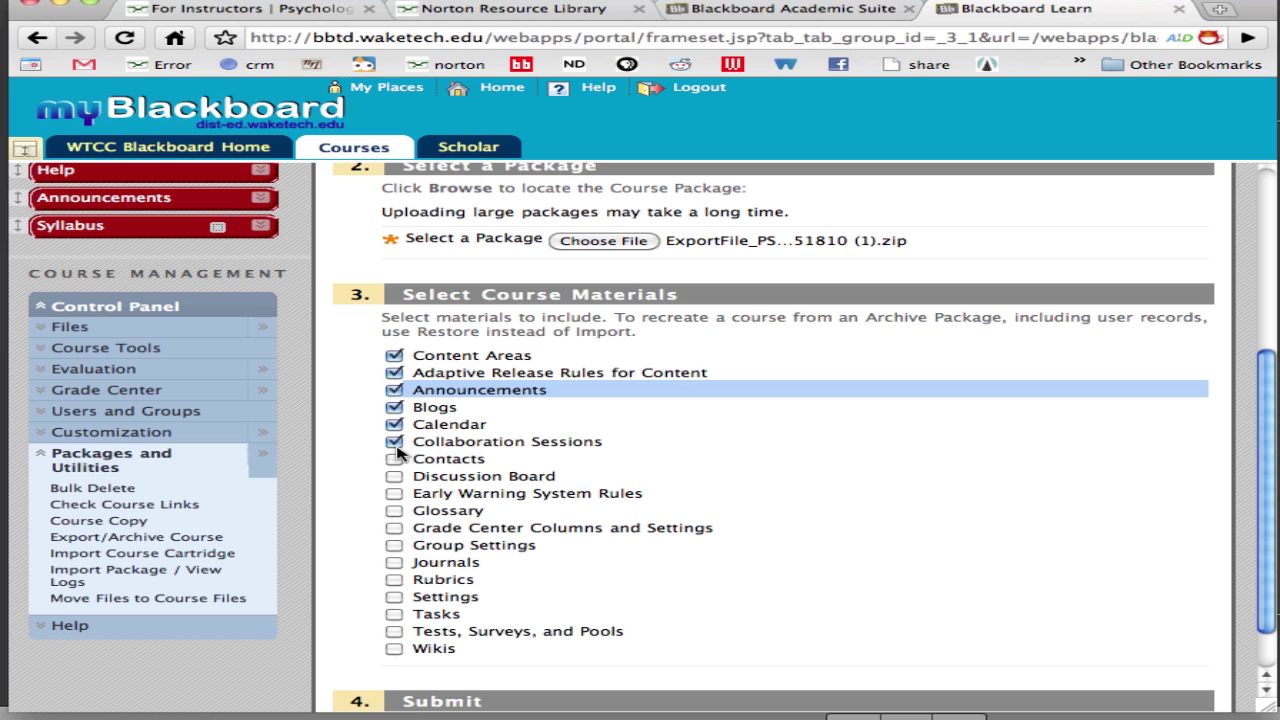
pyautogui.click(394, 458)
pyautogui.click(394, 476)
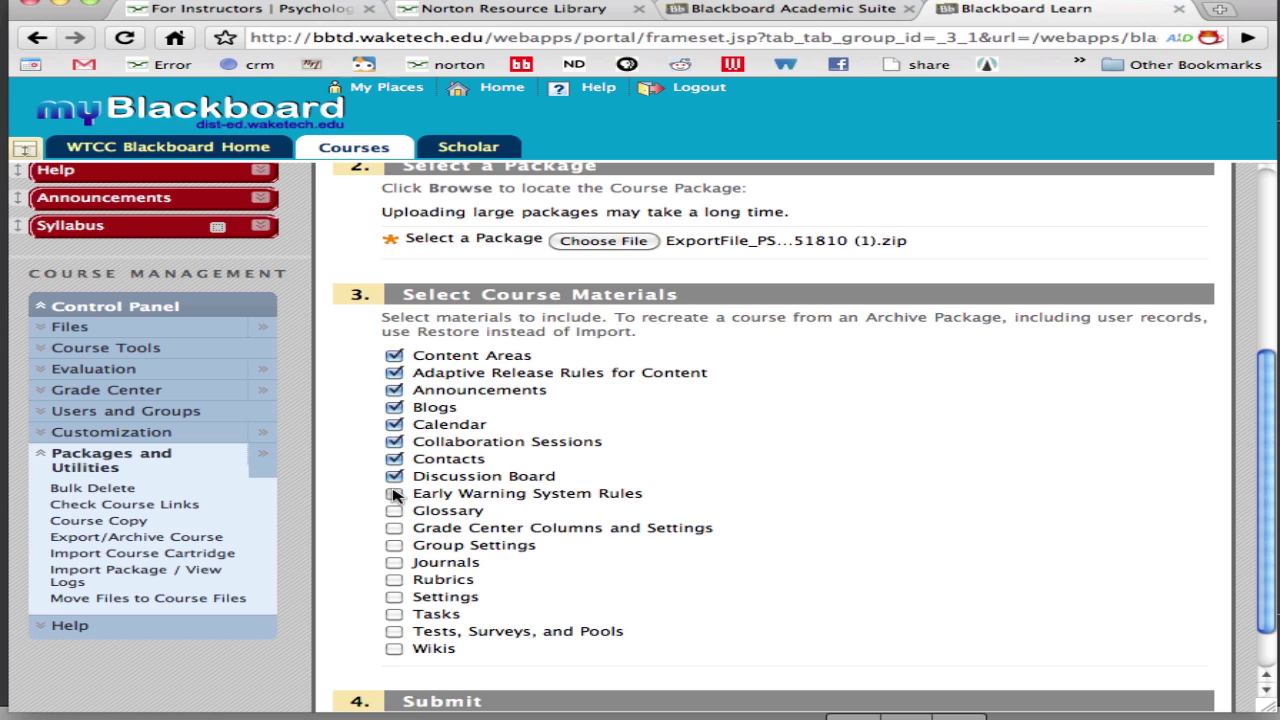
pyautogui.click(394, 493)
# - Check the remaining materials, Glossary through Wikis, and submit the import
pyautogui.click(394, 510)
pyautogui.click(394, 527)
pyautogui.click(394, 545)
pyautogui.click(394, 562)
pyautogui.click(394, 580)
pyautogui.click(394, 597)
pyautogui.click(394, 614)
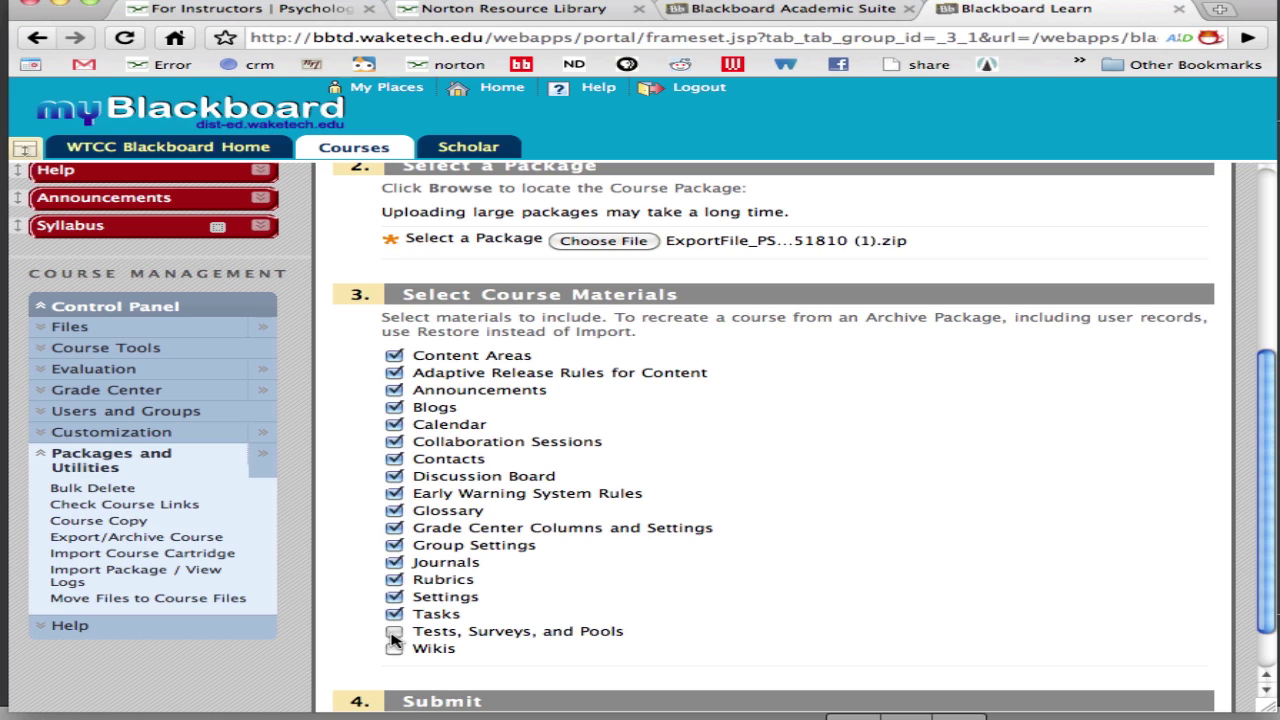
pyautogui.click(394, 631)
pyautogui.click(395, 649)
pyautogui.scroll(-2, 1266, 620)
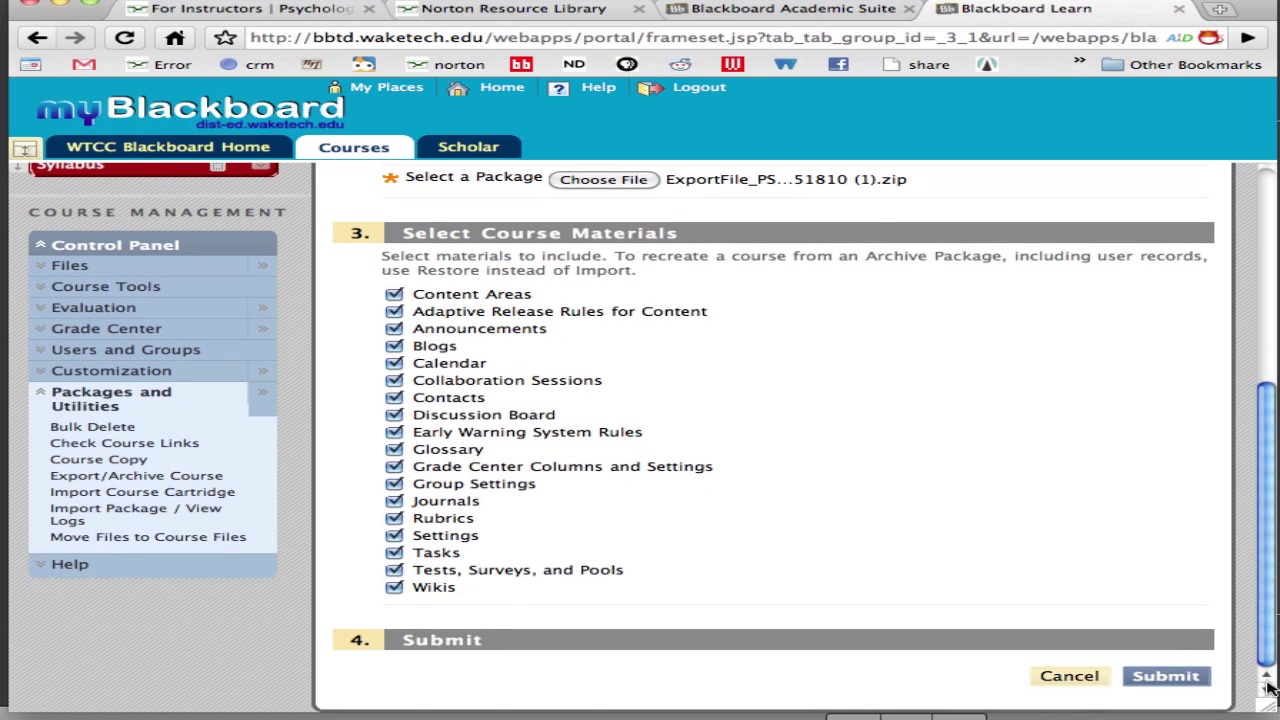
pyautogui.click(1166, 677)
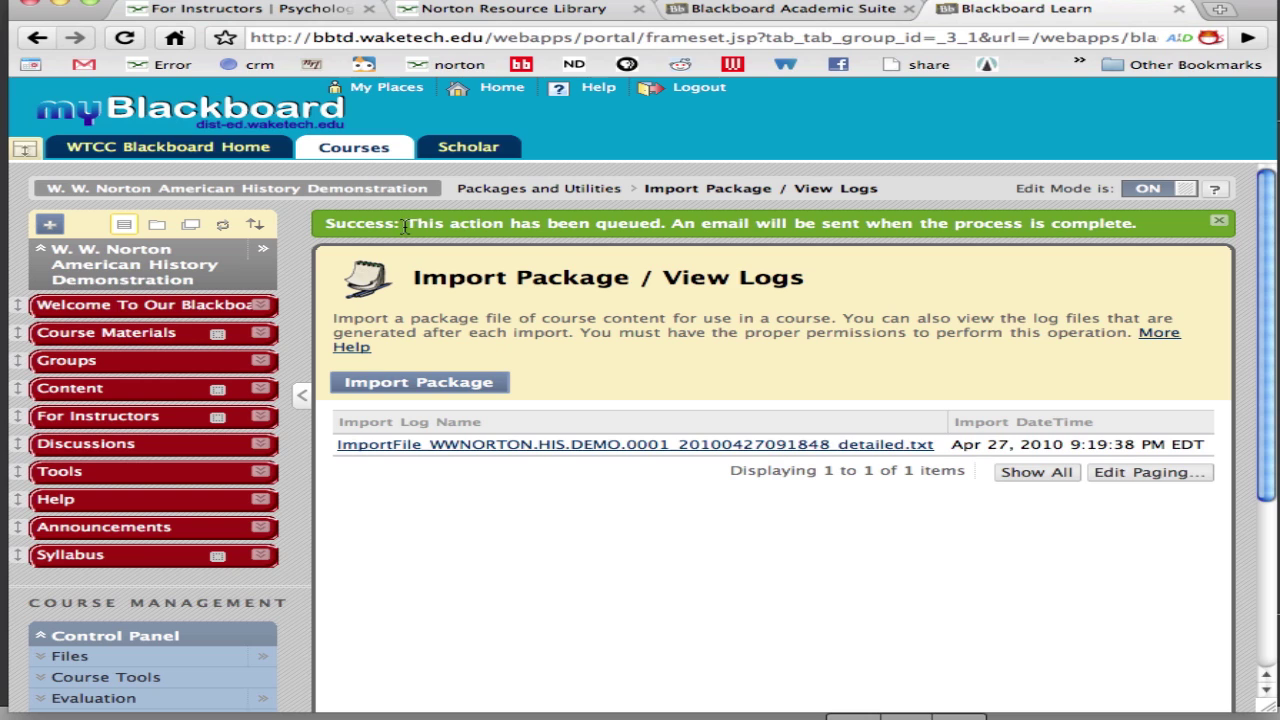
# - Collapse and re-expand the course menu and Control Panel, then view the empty Course Materials area
pyautogui.moveTo(405, 225); pyautogui.dragTo(1143, 228)
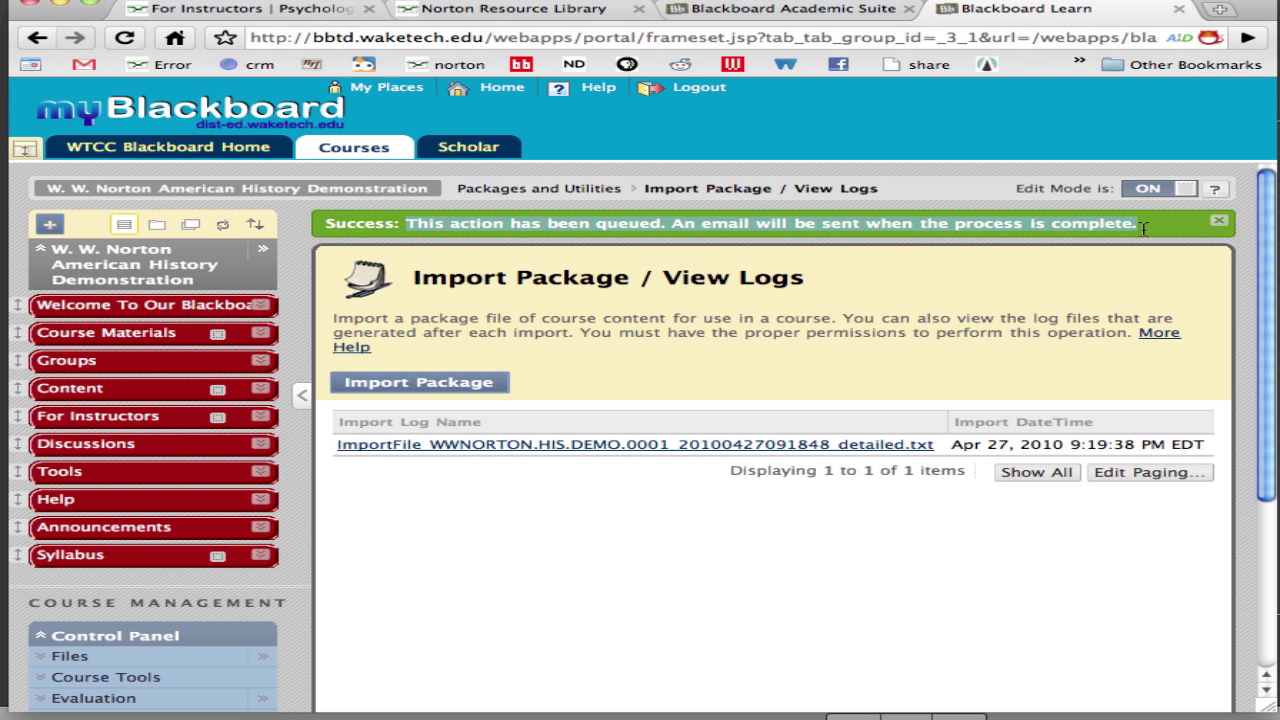
pyautogui.click(1100, 230)
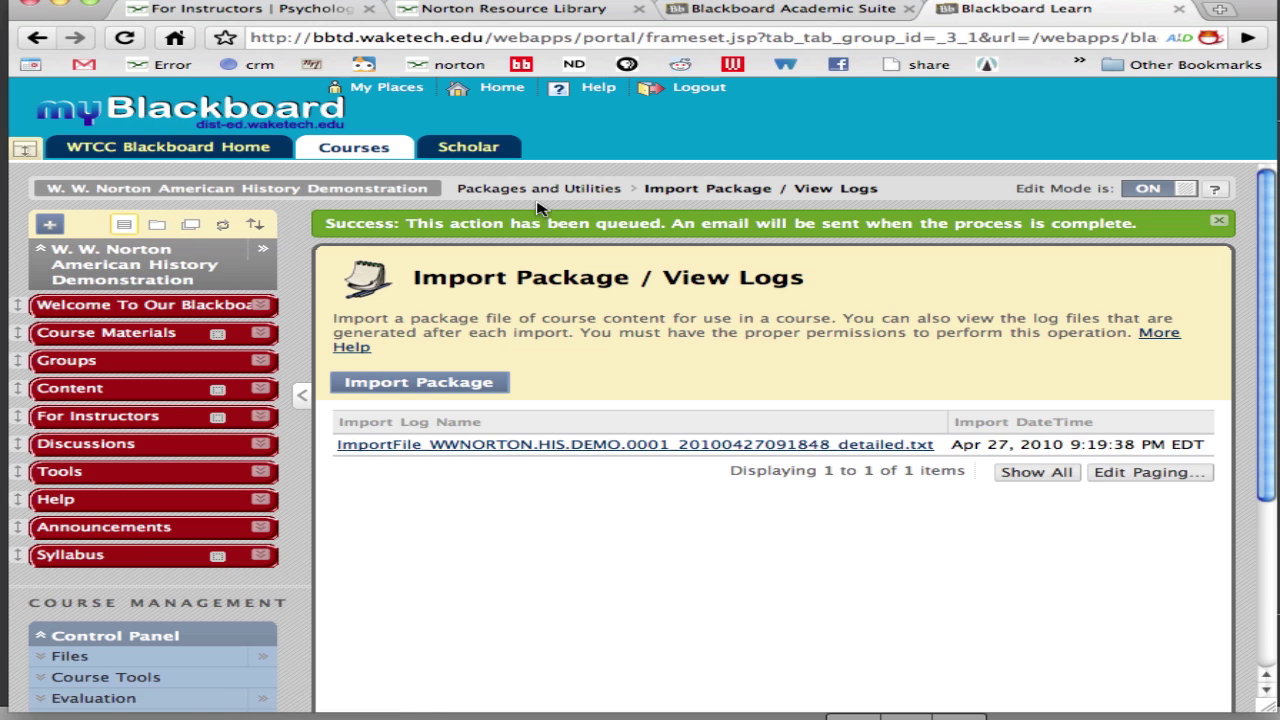
pyautogui.click(148, 256)
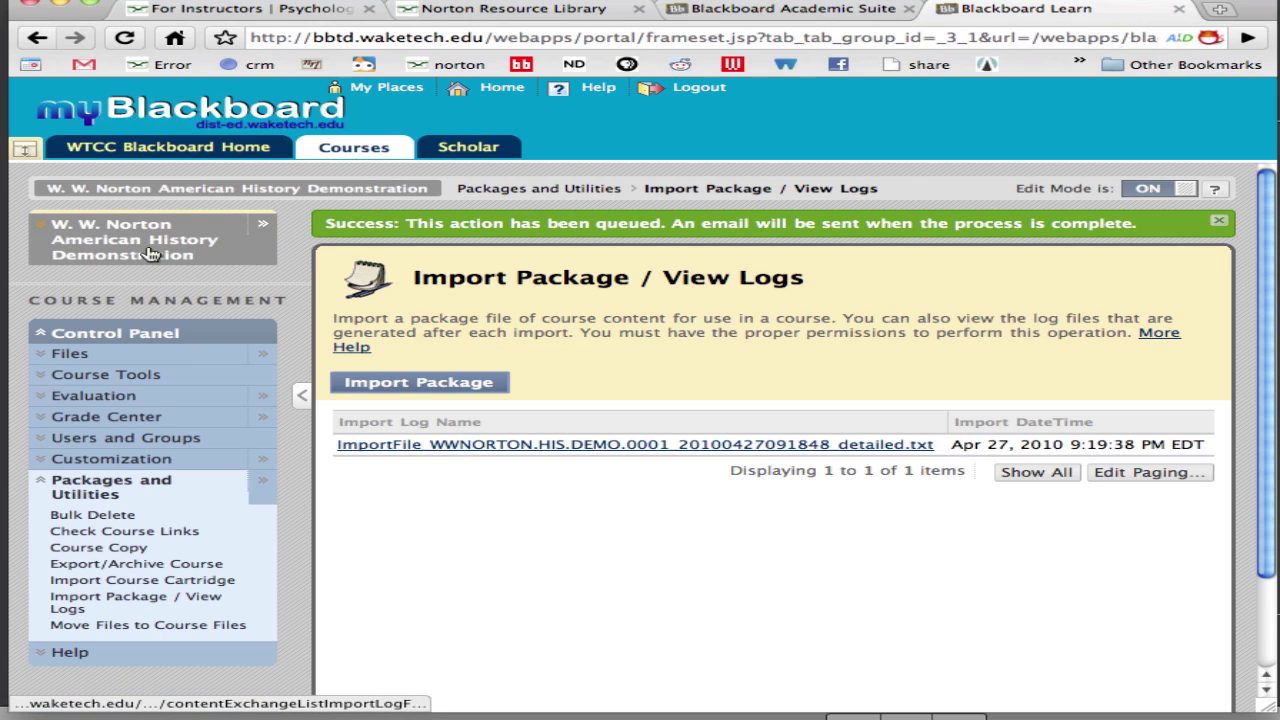
pyautogui.click(104, 342)
pyautogui.click(104, 342)
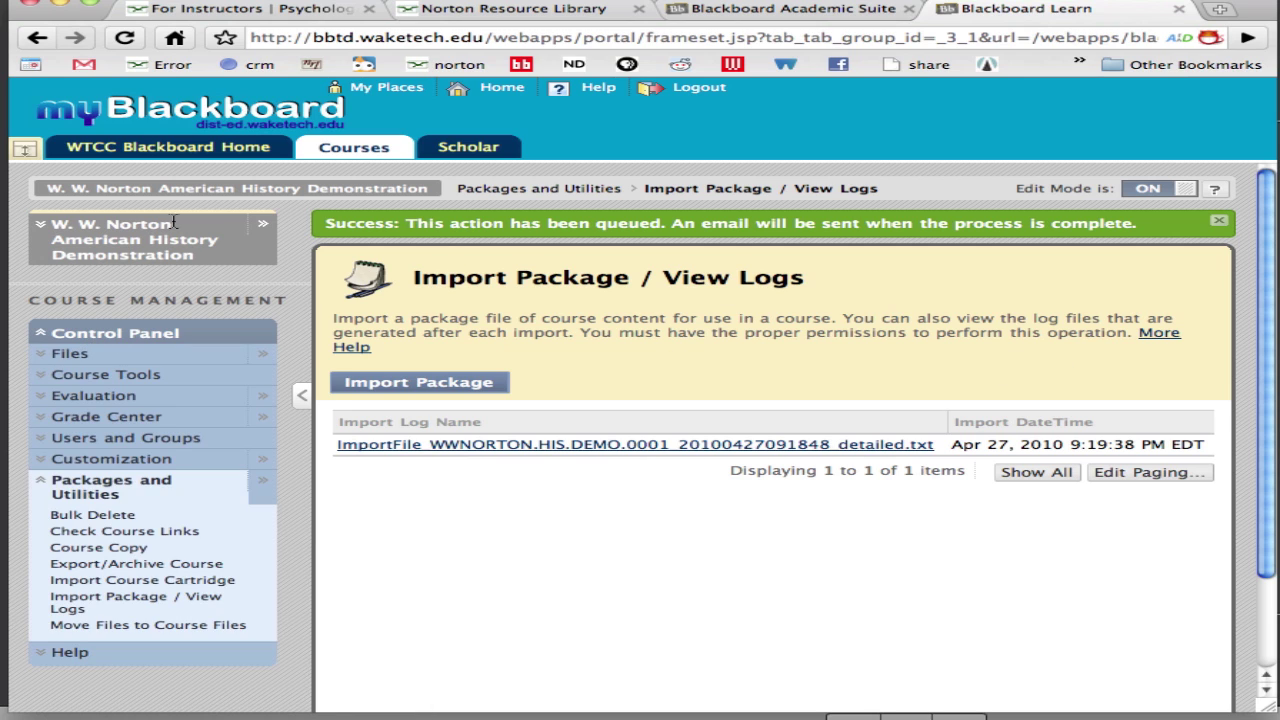
pyautogui.click(40, 224)
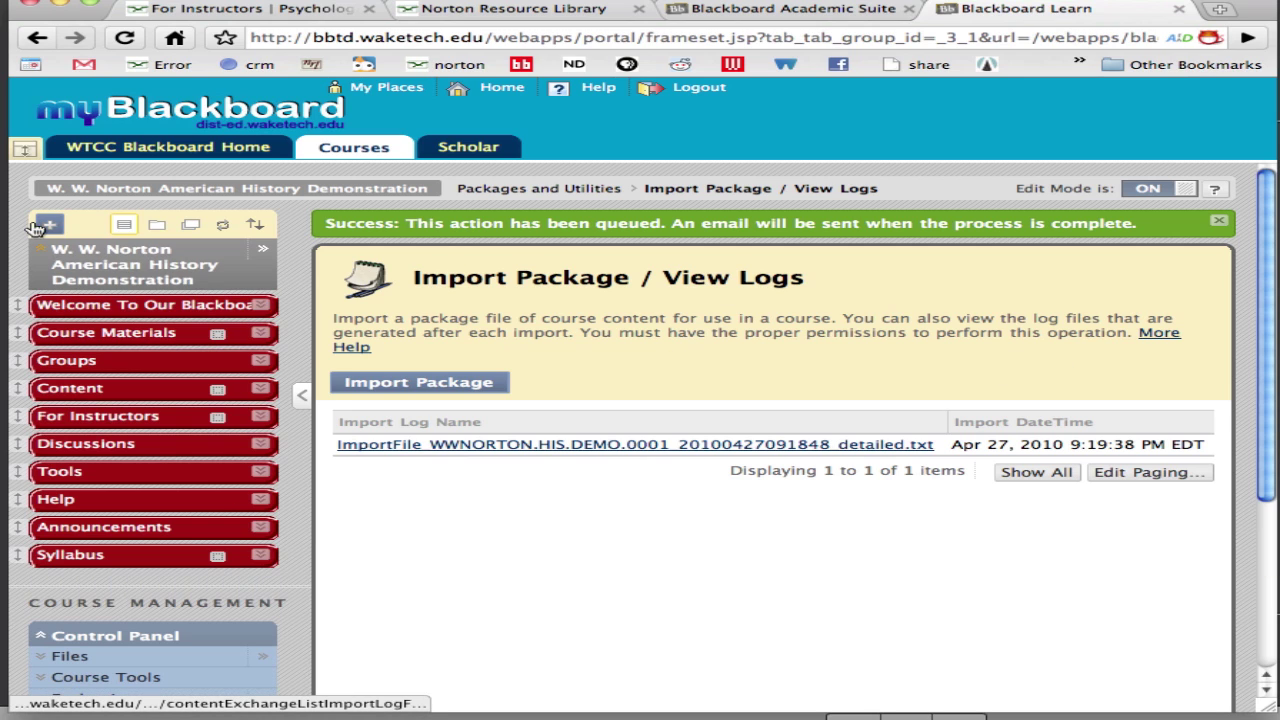
pyautogui.click(116, 340)
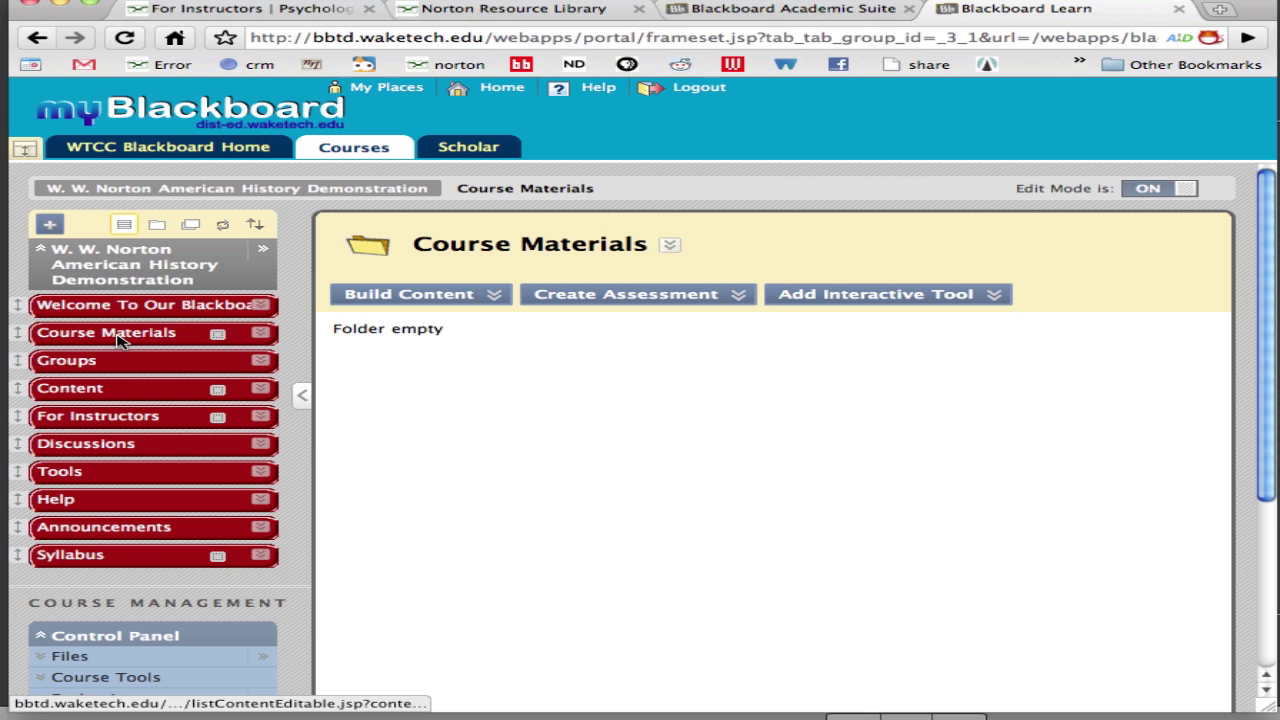
# - Reload Course Materials and open the imported Chapter 1, Introduction folder and its ORGANIZE item
pyautogui.click(116, 340)
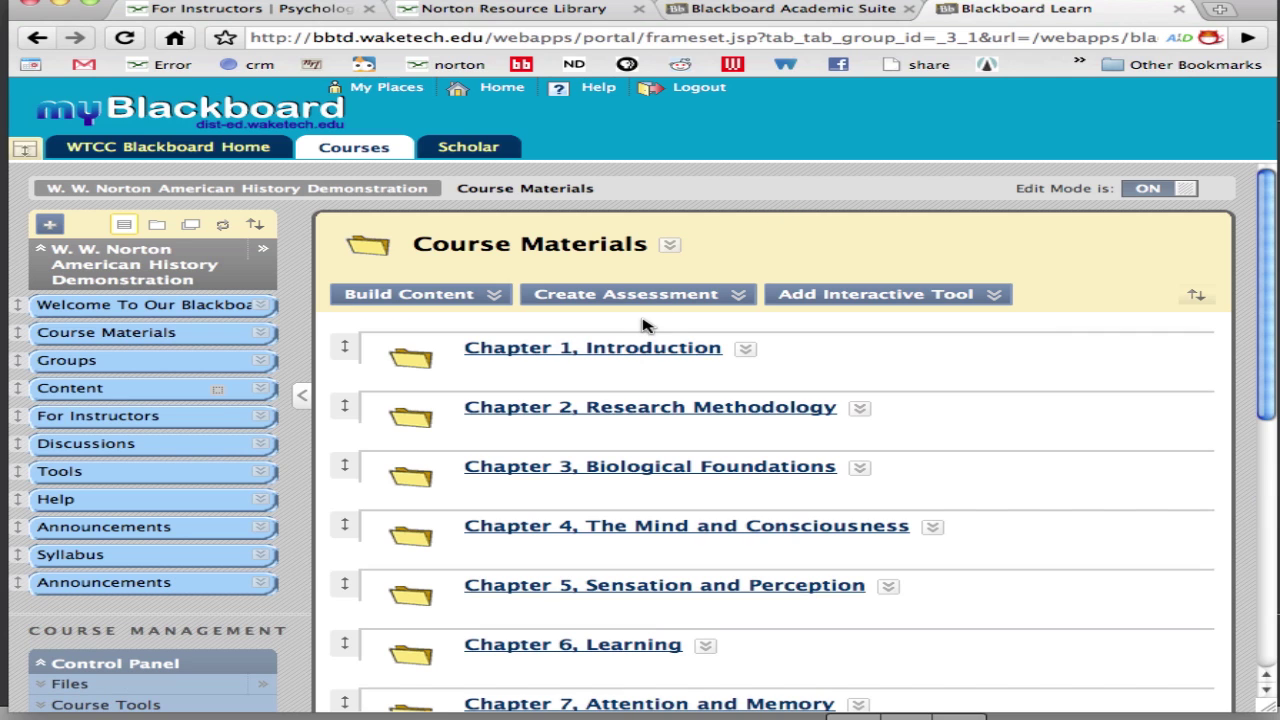
pyautogui.click(551, 350)
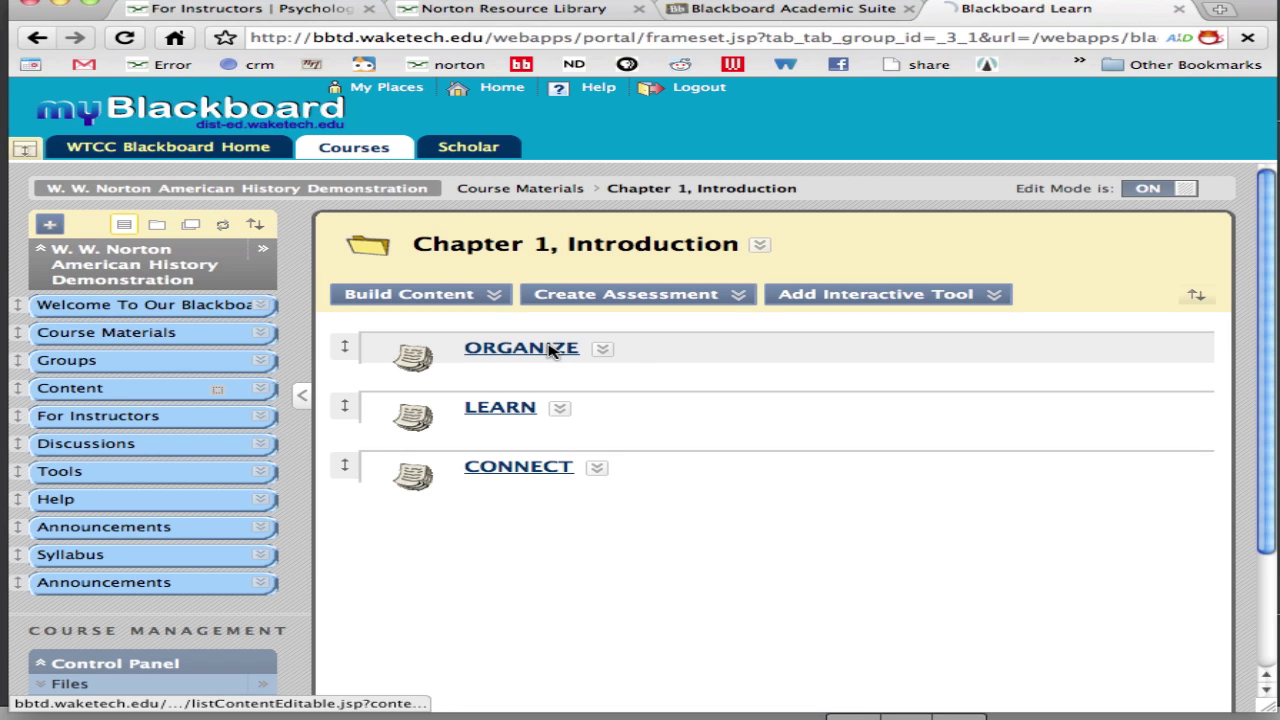
pyautogui.click(549, 350)
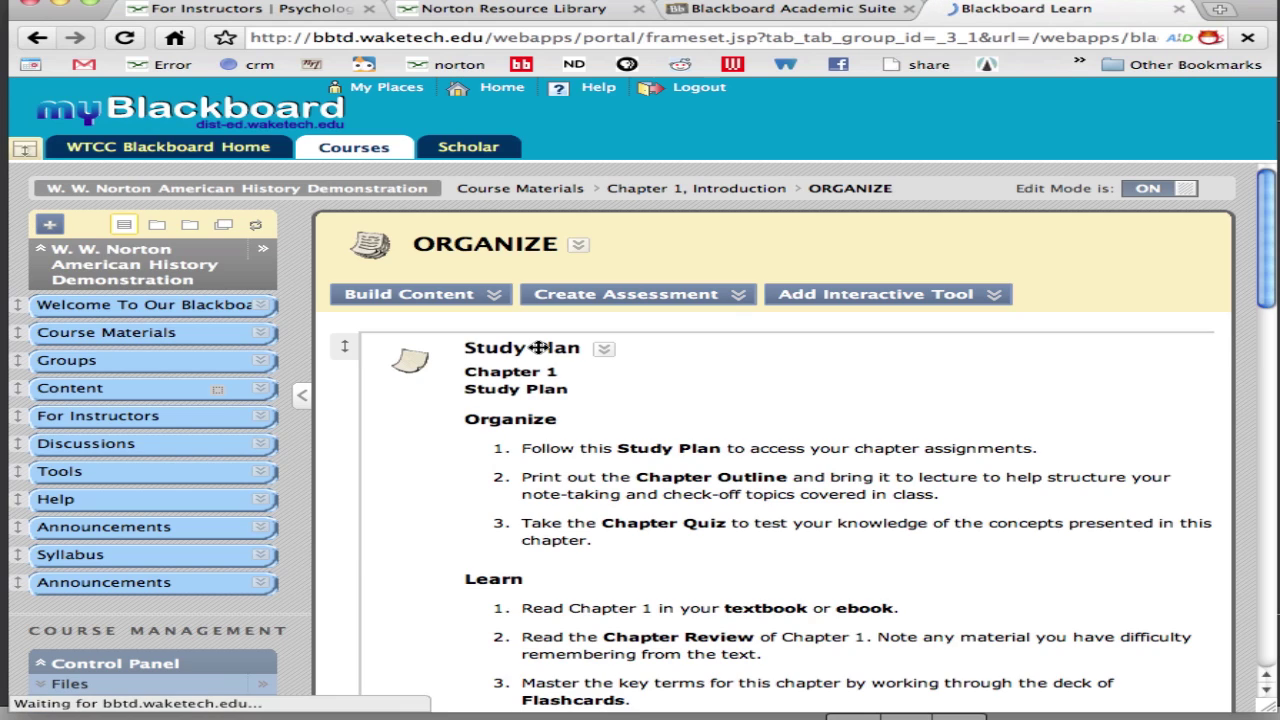
pyautogui.click(421, 298)
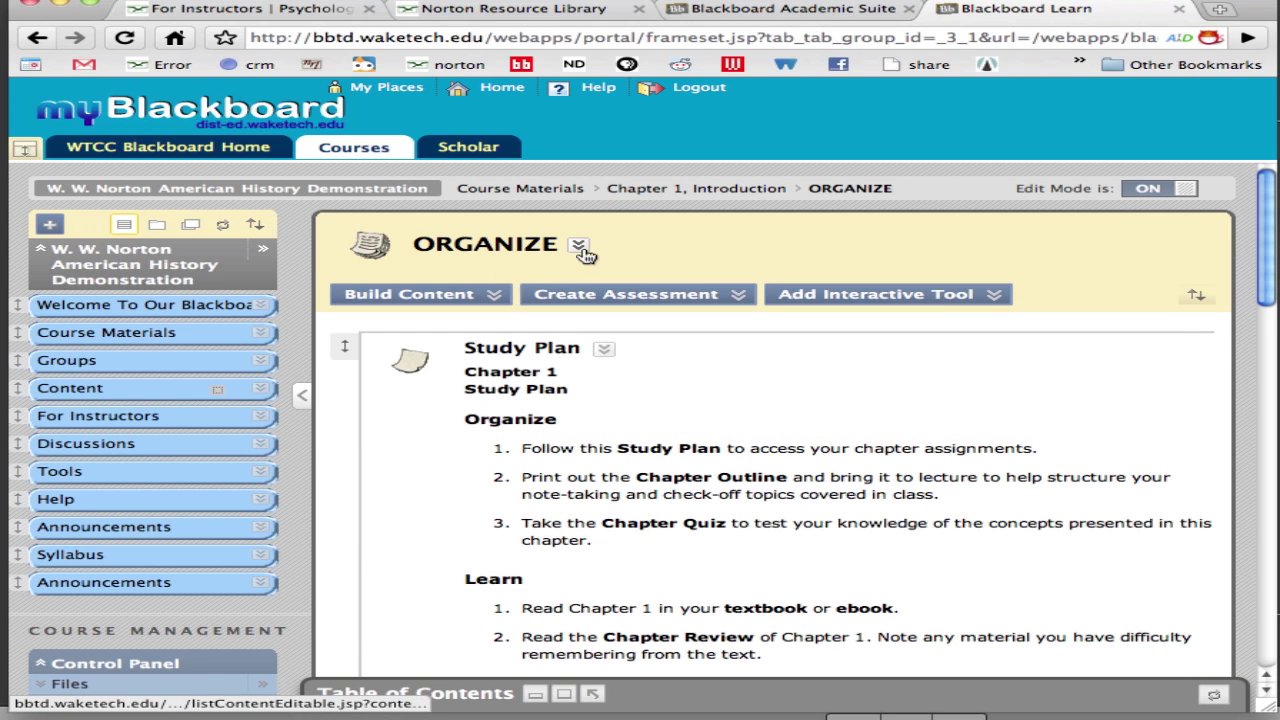
# - Visit the course welcome page, then the Announcements page with its two posts
pyautogui.click(140, 306)
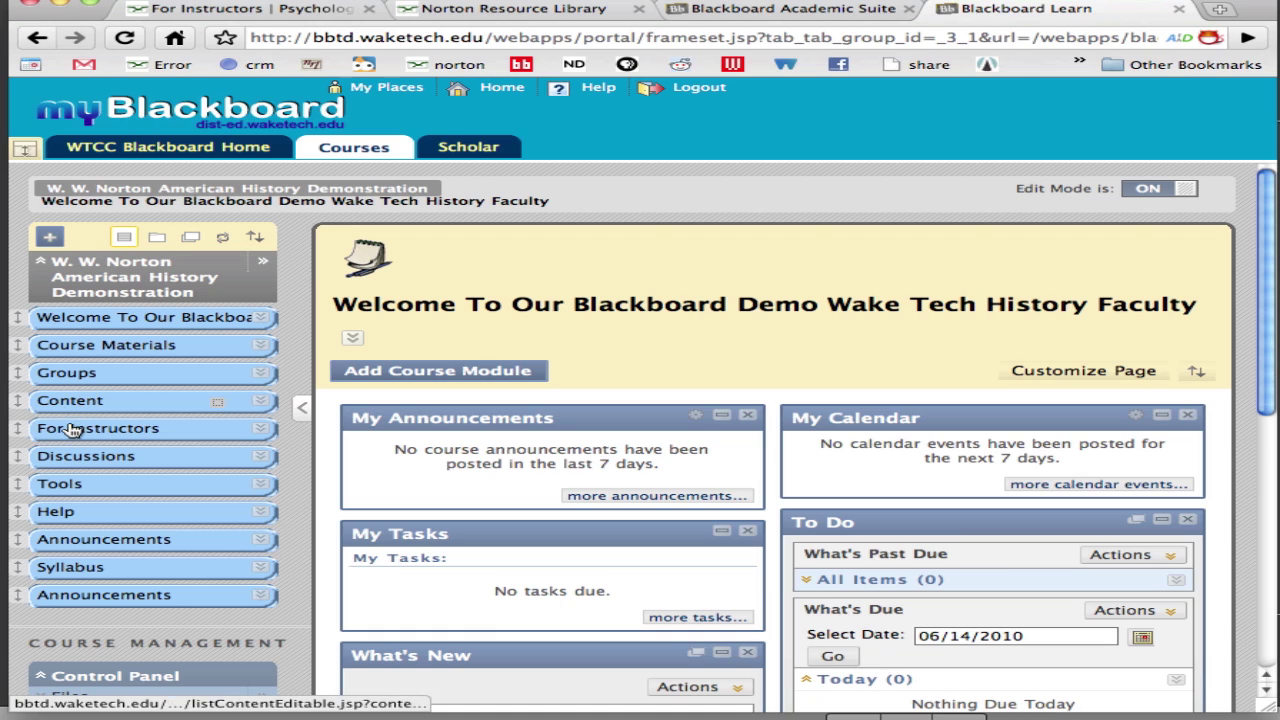
pyautogui.click(128, 270)
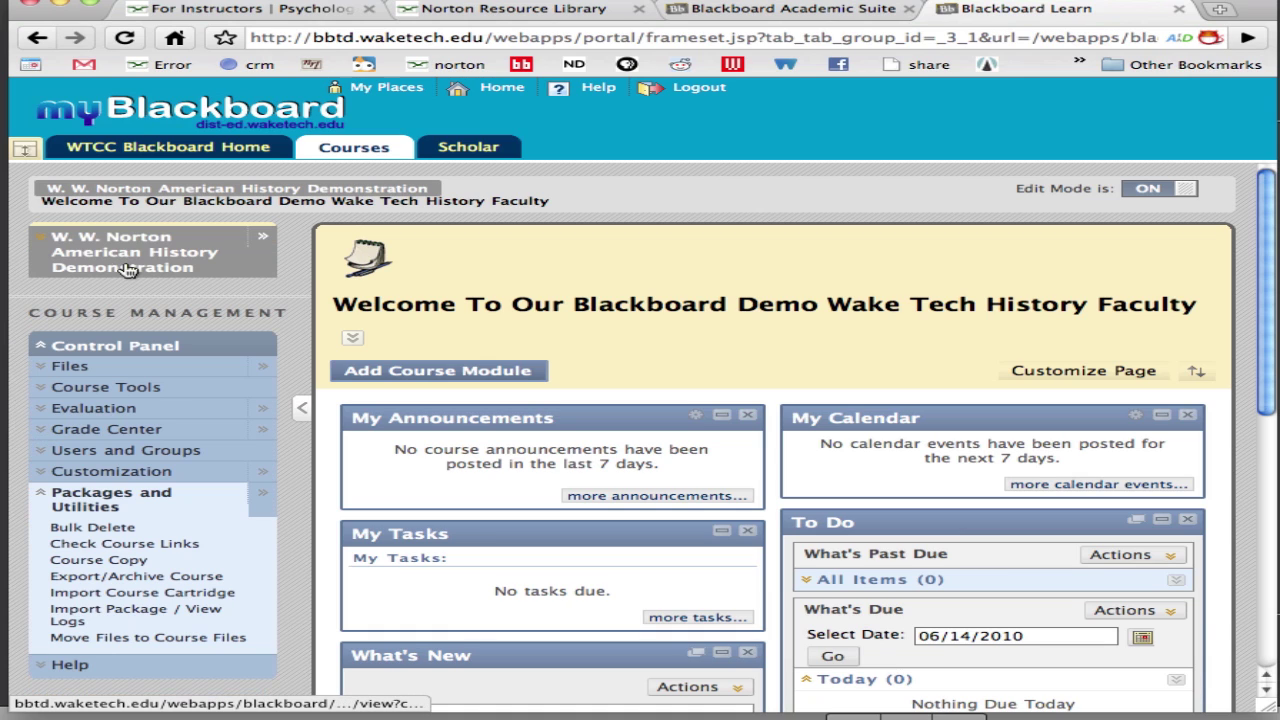
pyautogui.click(128, 270)
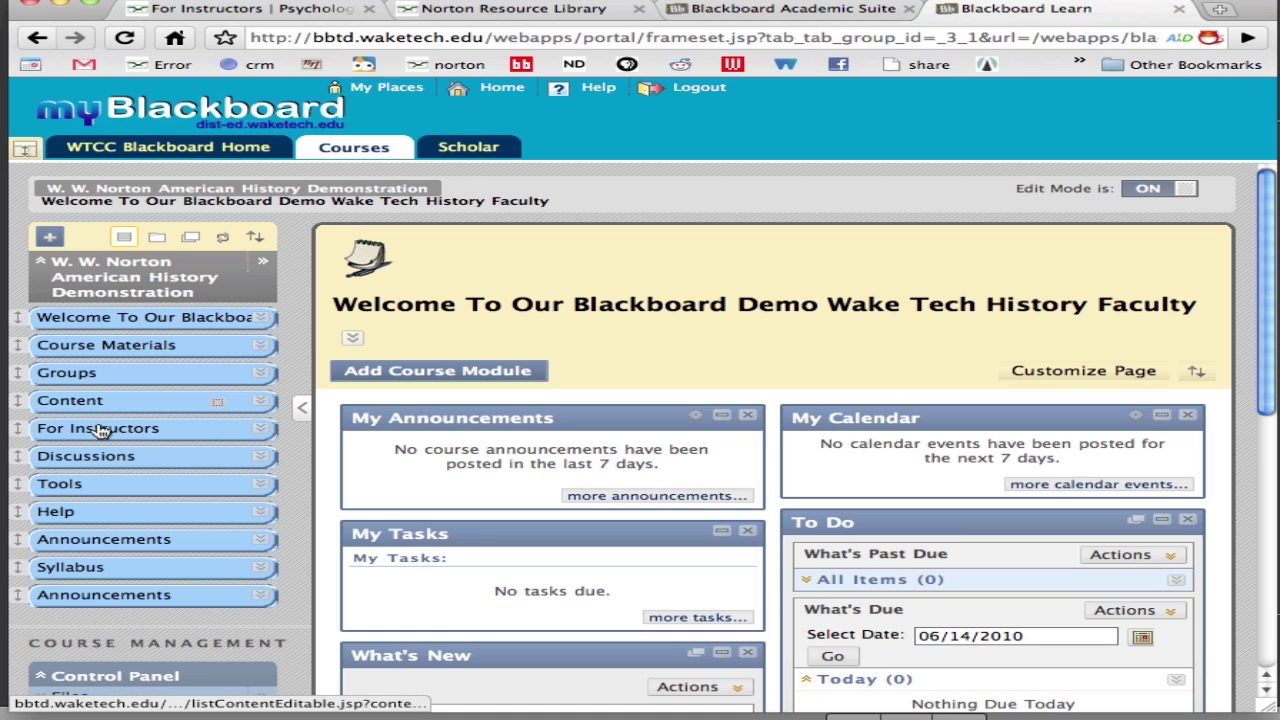
pyautogui.click(84, 541)
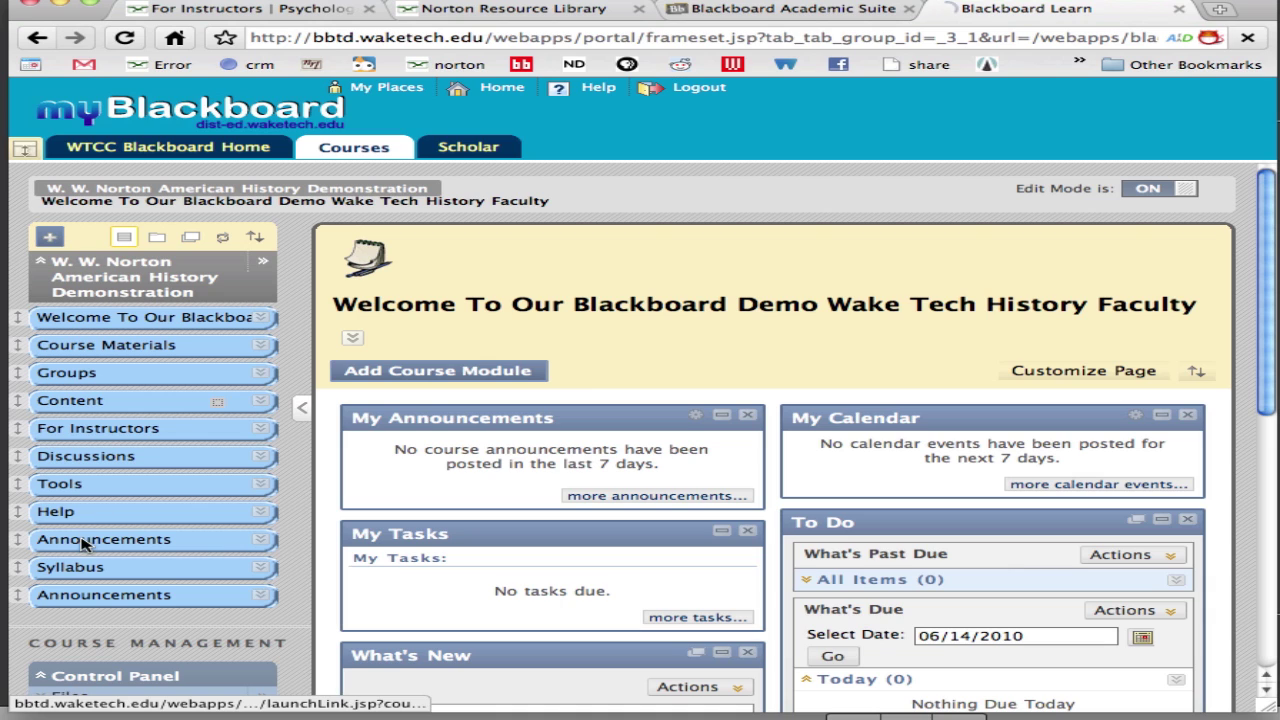